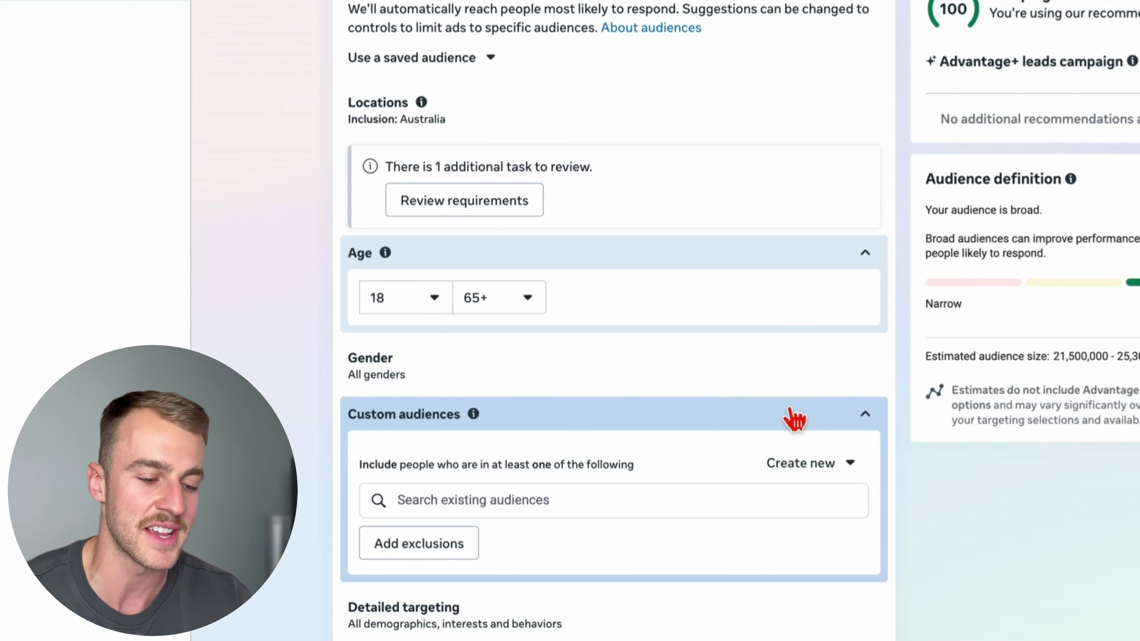
Try a minimum audience age of 25, and return it to 18
left_click(404, 298)
left_click(408, 562)
left_click(420, 305)
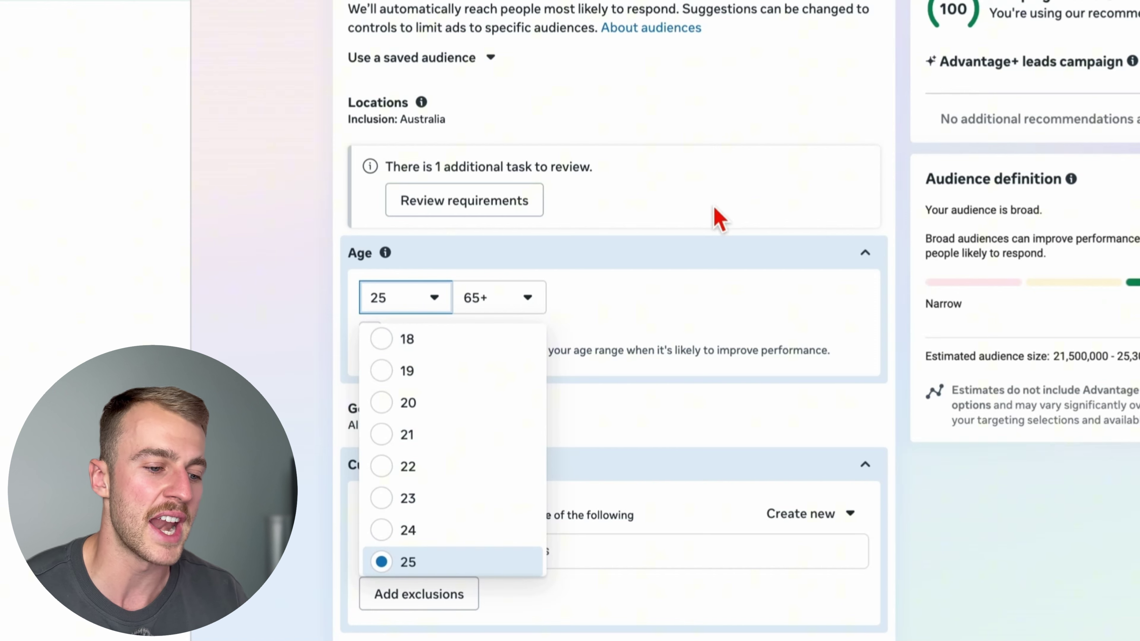
left_click(409, 343)
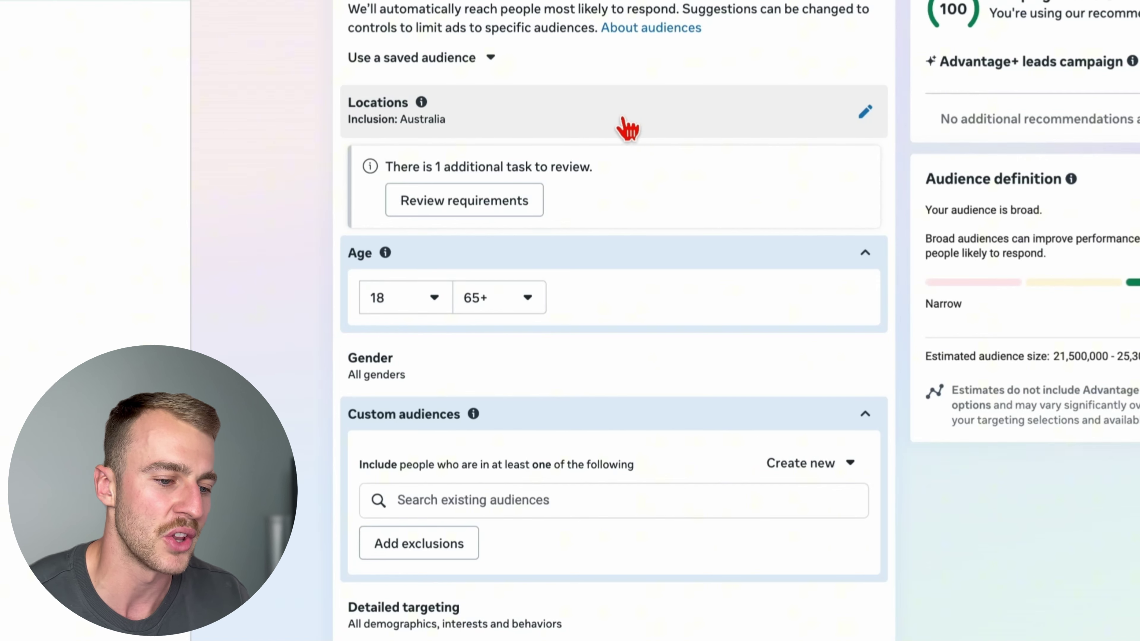
Target the suburb of Chadstone, Victoria, instead of all of Australia in the audience locations
left_click(866, 113)
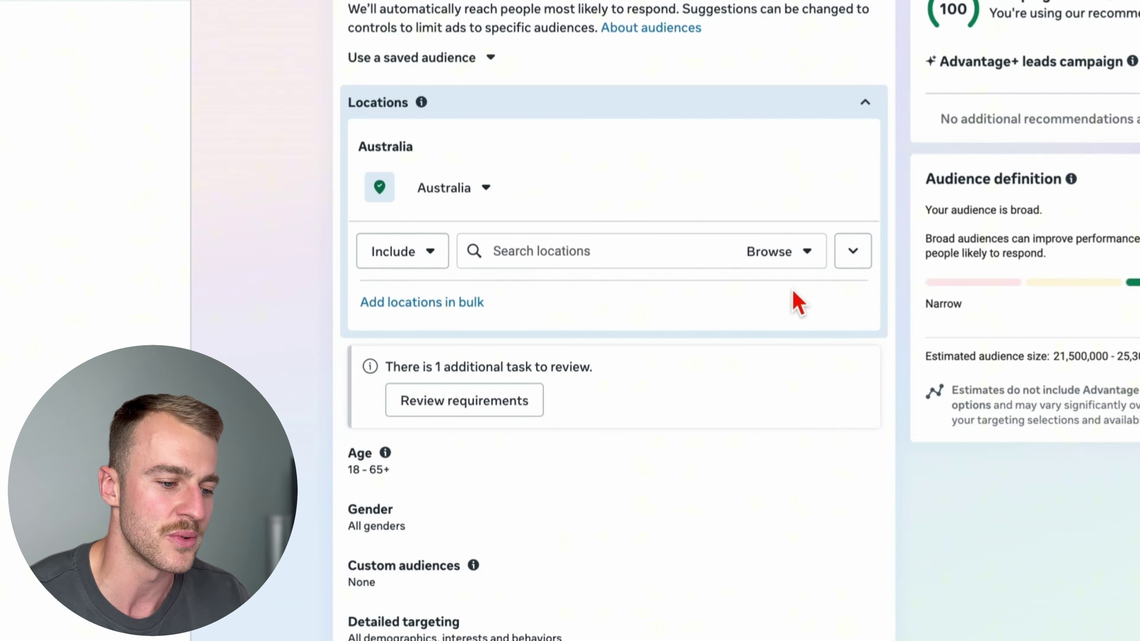
left_click(859, 254)
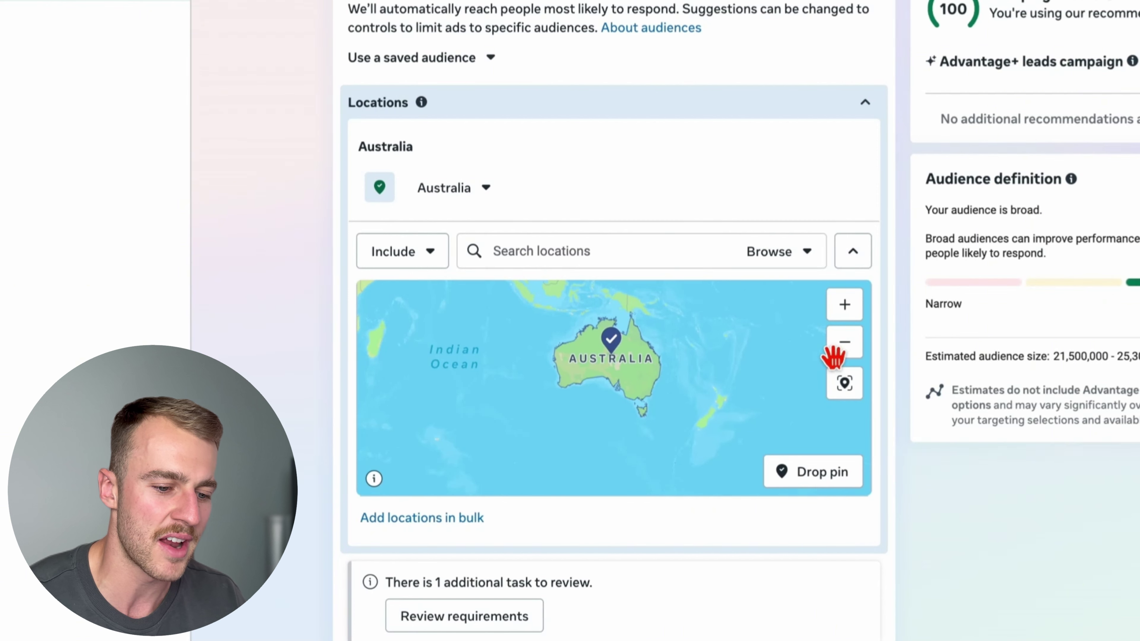
left_click(657, 257)
type("chad")
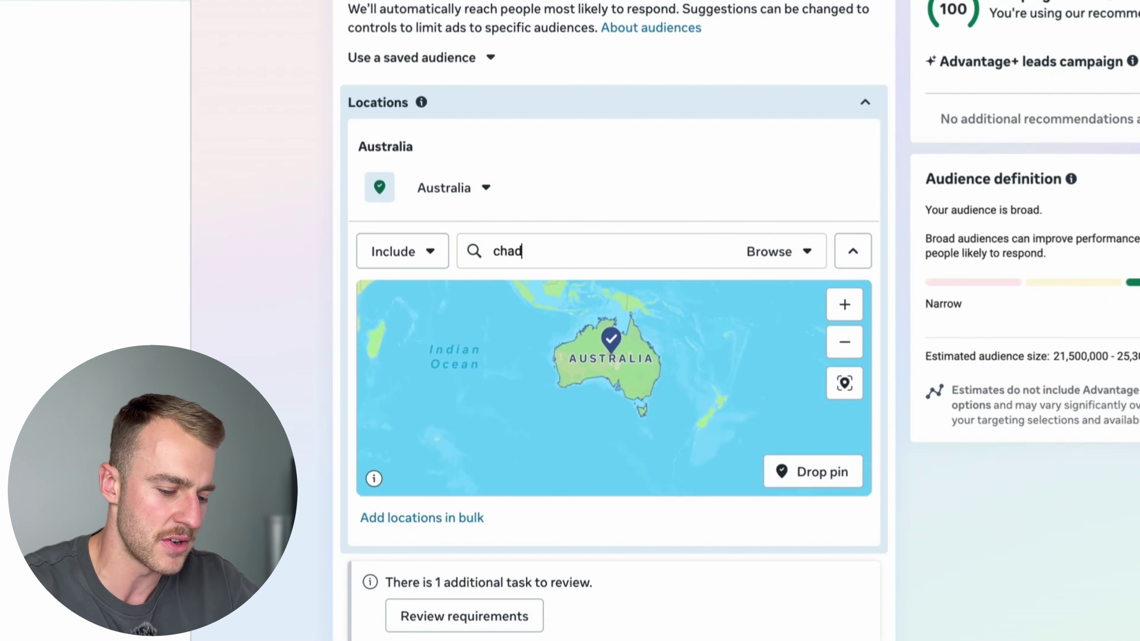
type("stone")
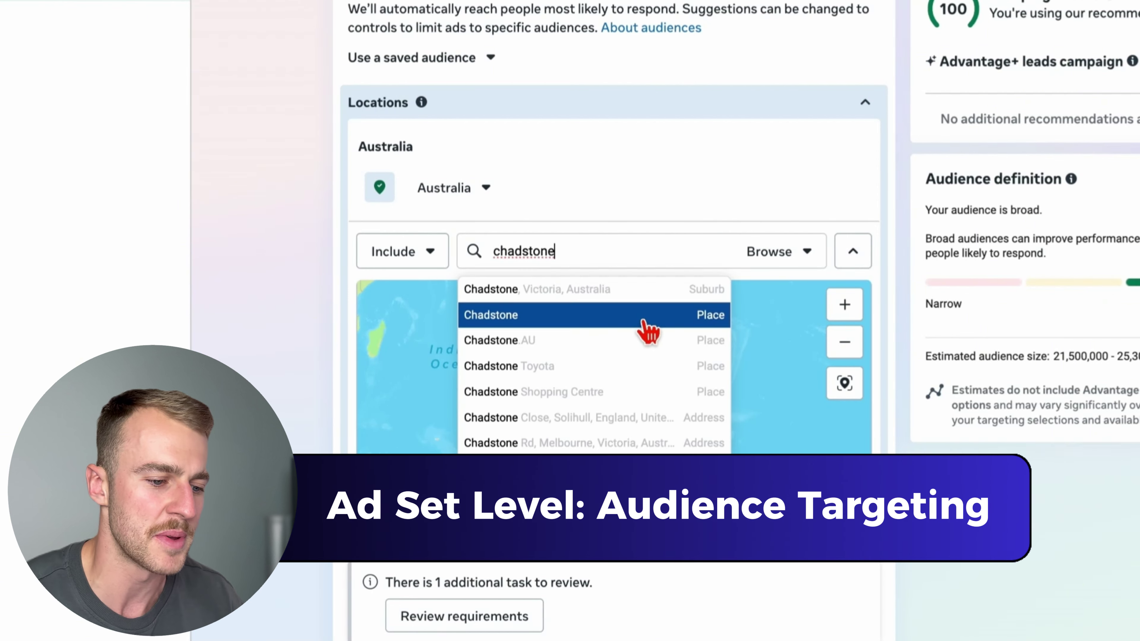
left_click(611, 292)
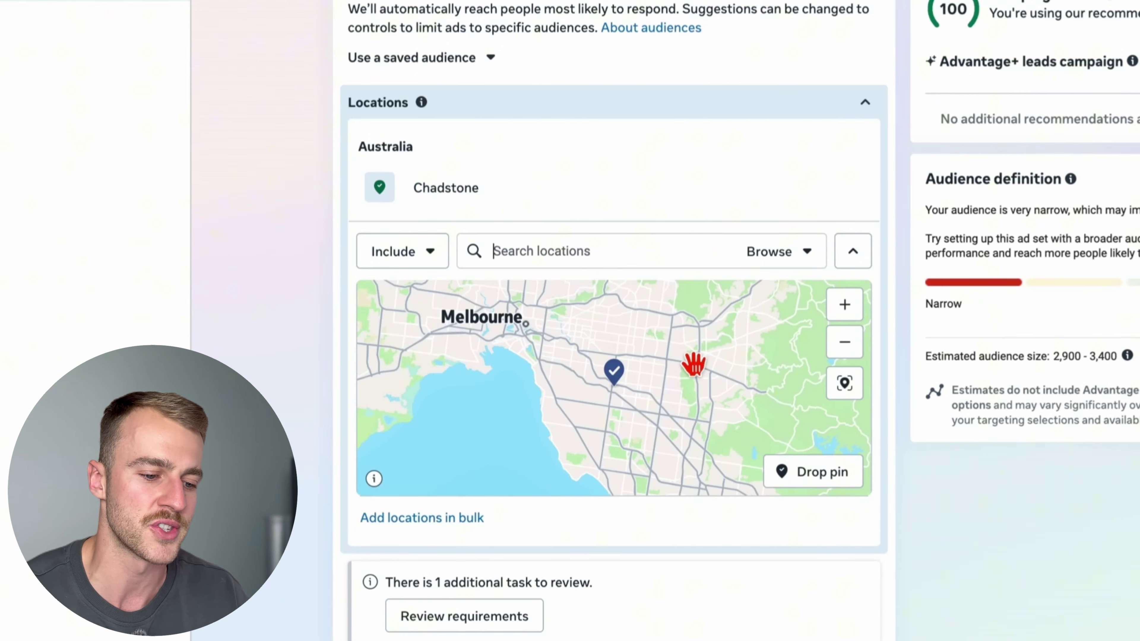
Drop an included location pin just south of Chadstone at about (-37.90, 145.06) and set its radius to 26 mi
scroll(935, 585, "down", 1)
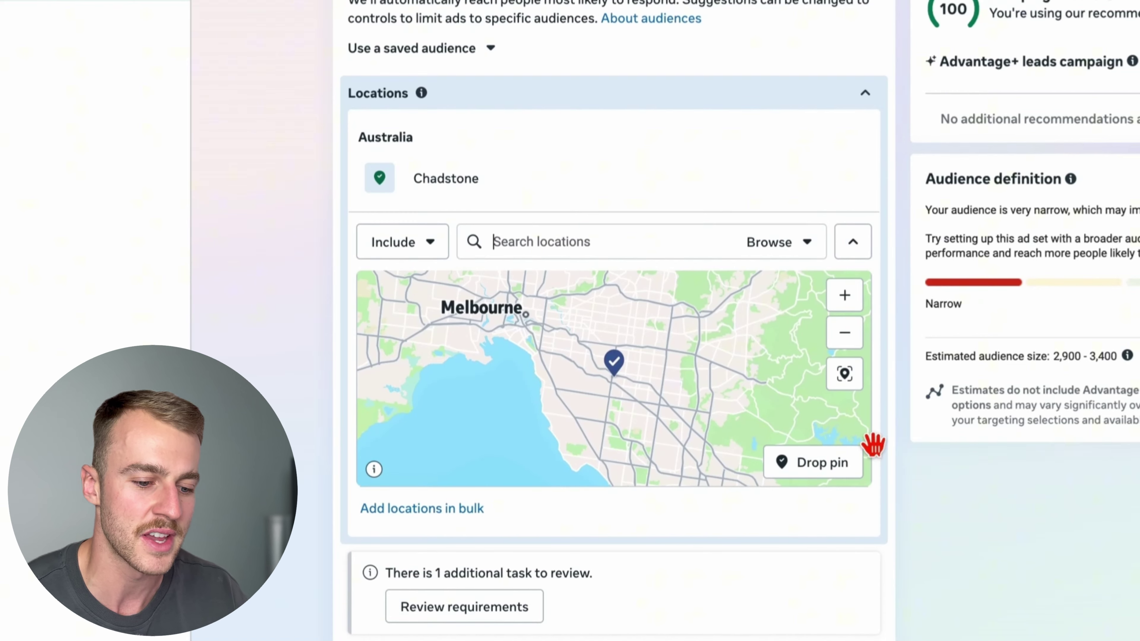
left_click(818, 469)
left_click(590, 387)
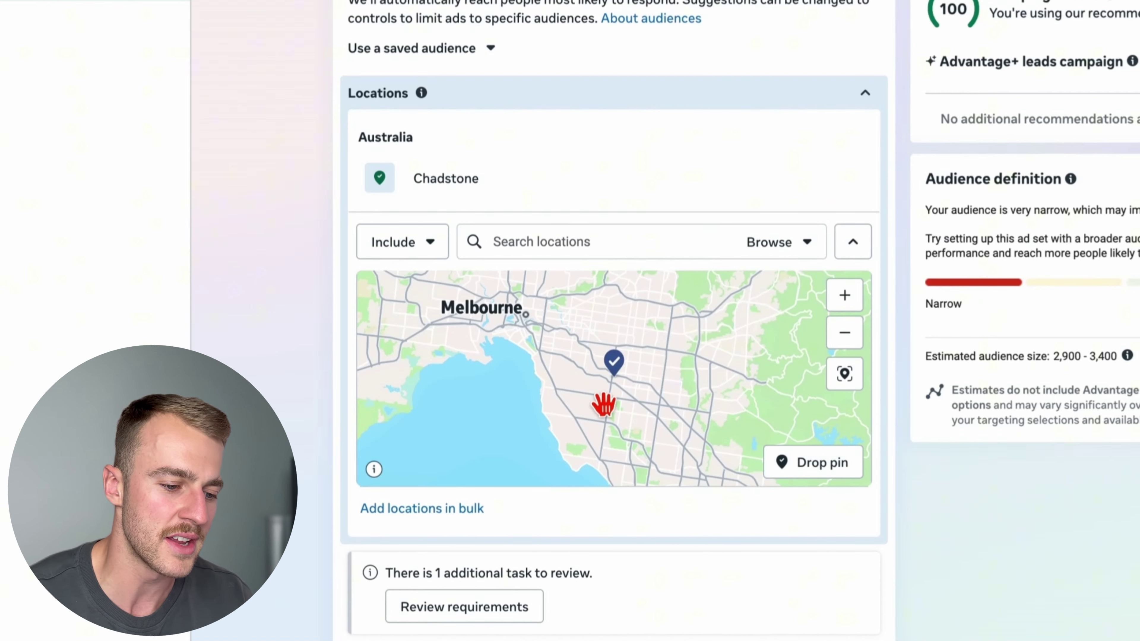
left_click(583, 182)
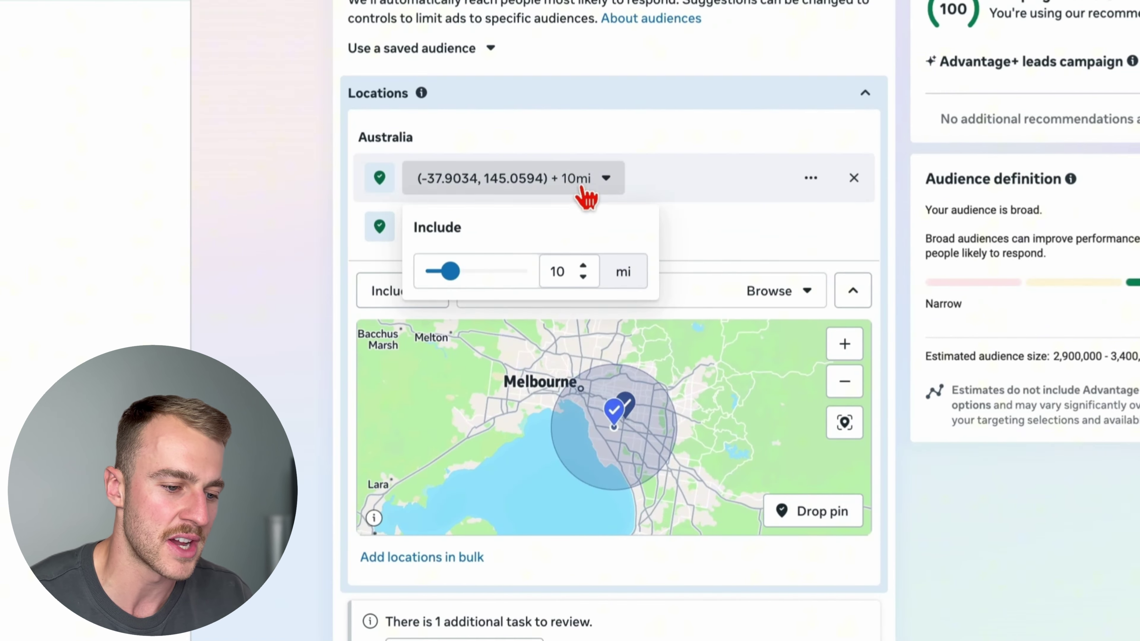
left_click_drag(464, 275, 494, 286)
left_click(646, 408)
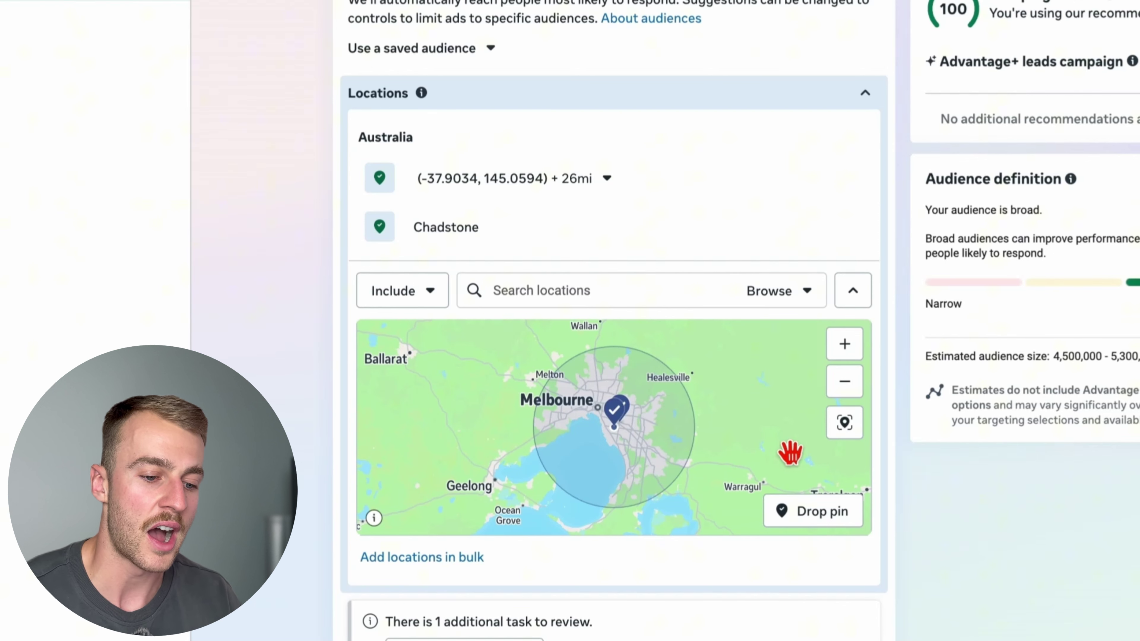
Drop another location pin on the coast between Ocean Grove and Cowes, at about (-38.48, 144.88)
left_click(844, 382)
mouse_move(720, 442)
left_mouse_down()
mouse_move(727, 374)
mouse_move(708, 430)
left_mouse_up()
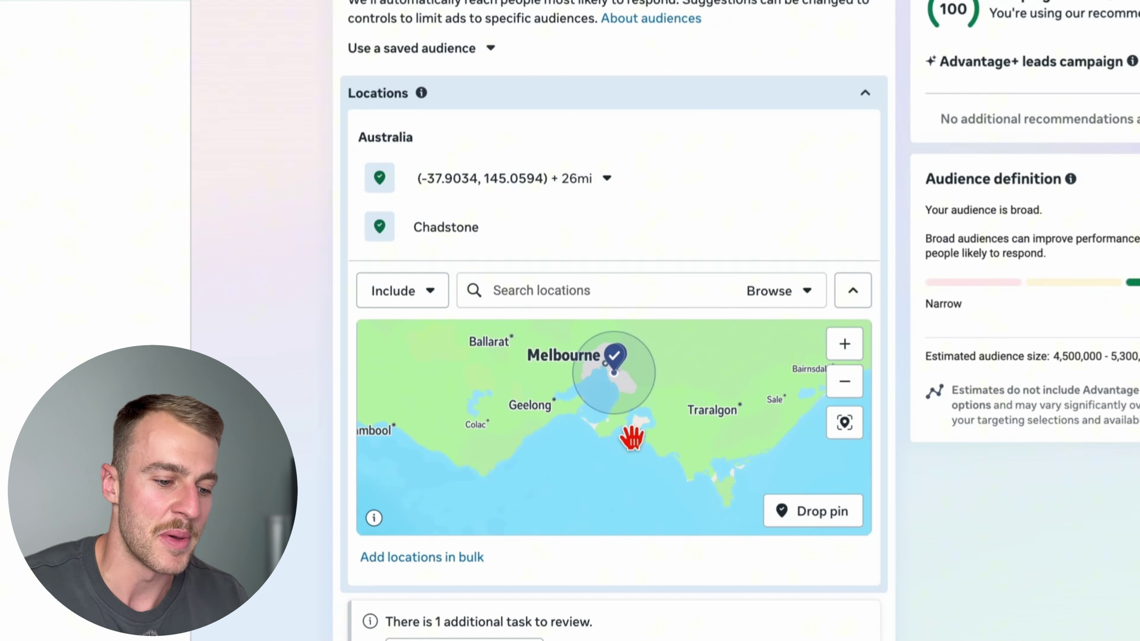
left_click(844, 344)
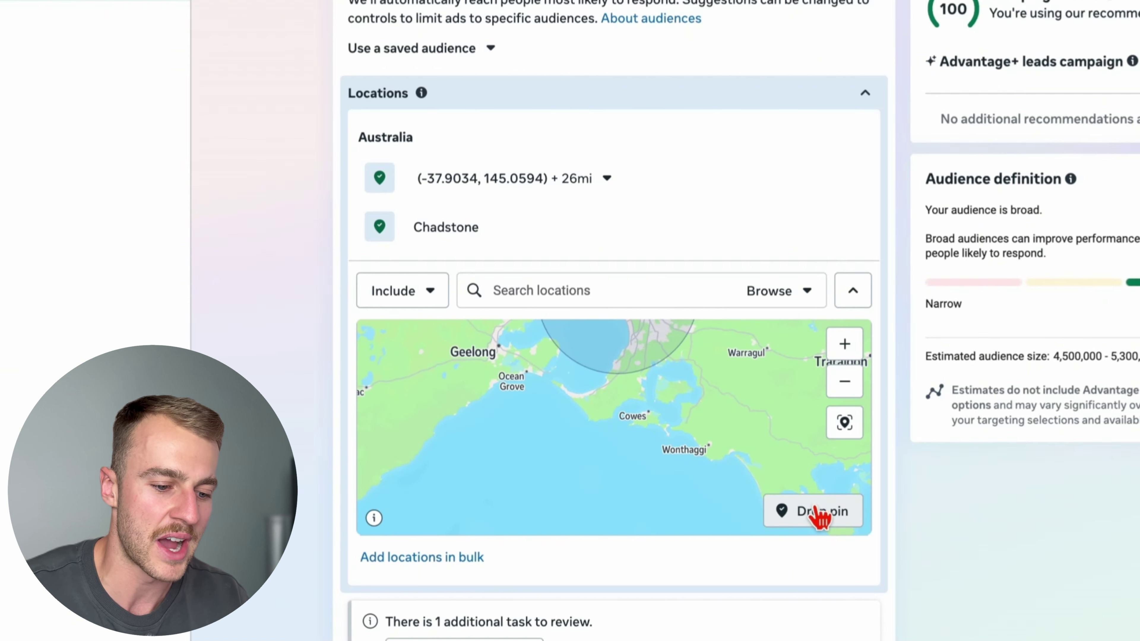
left_click(819, 515)
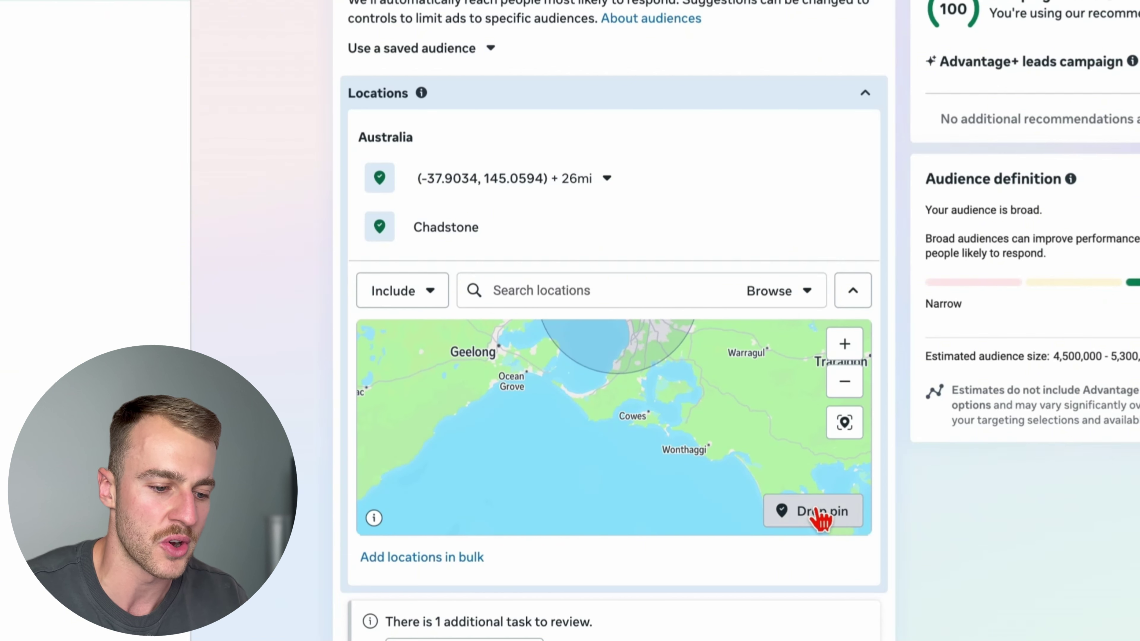
left_click(593, 418)
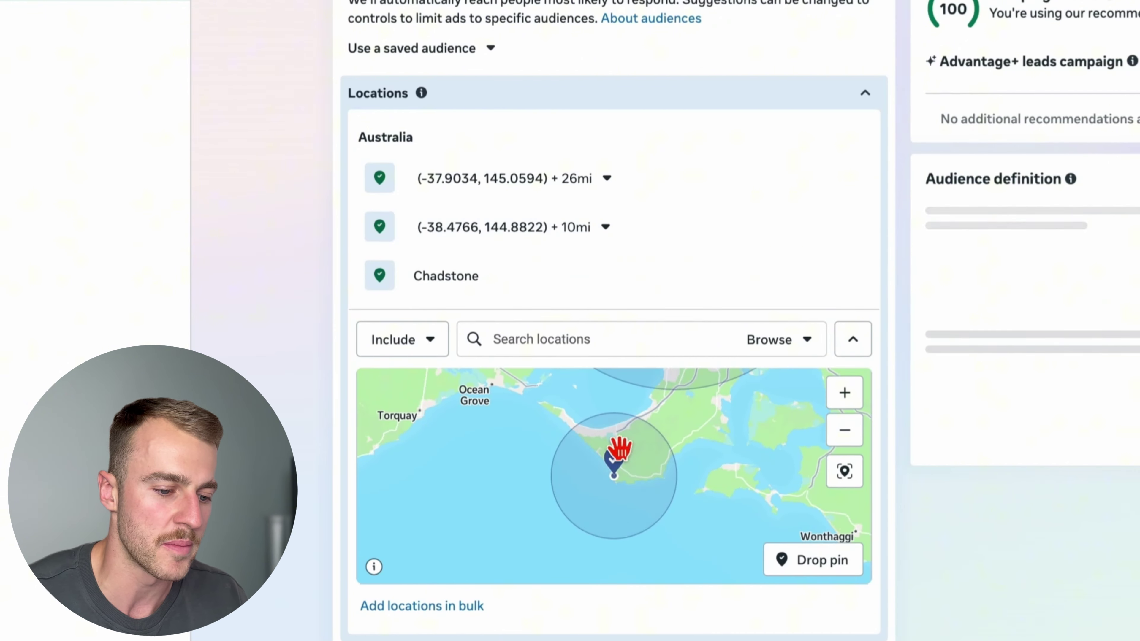
Exclude the coastal pin's area south of Melbourne from the targeted locations
left_click(625, 475)
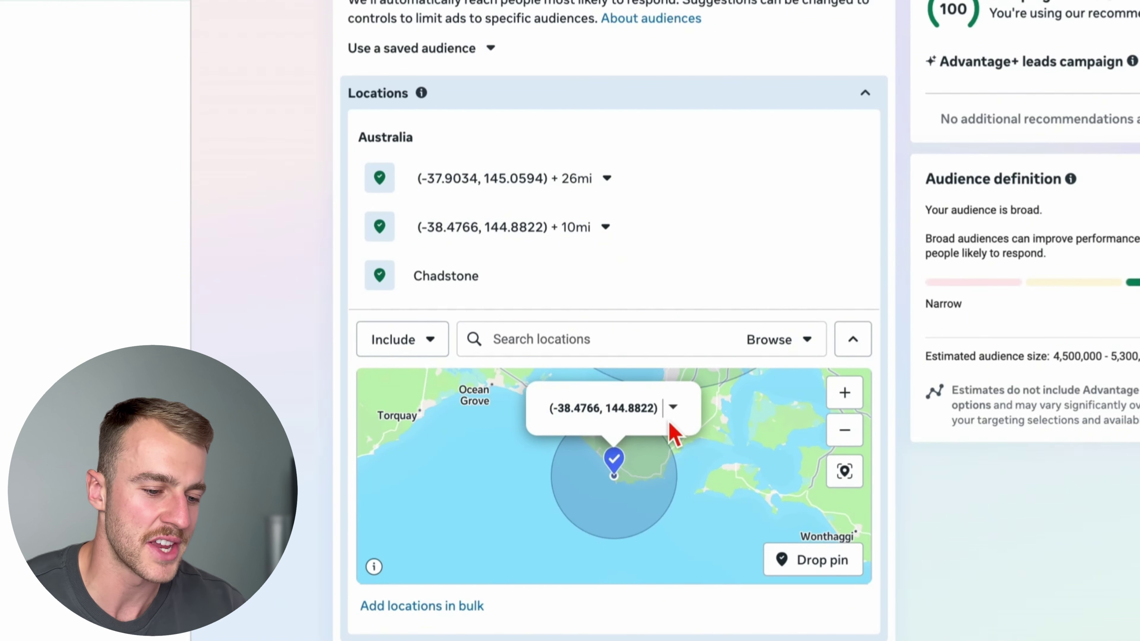
left_click(673, 409)
left_click(704, 454)
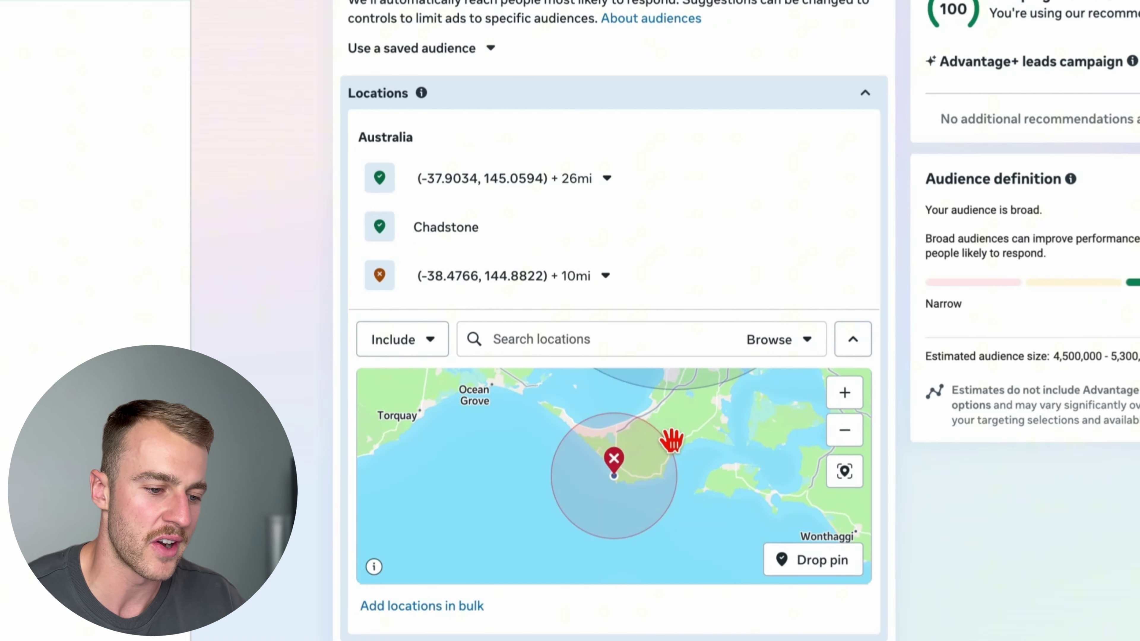
Set the excluded coastal area's radius to 13 mi and check its coverage against the Melbourne radius
left_click(605, 276)
left_click_drag(496, 336, 507, 335)
left_click(626, 517)
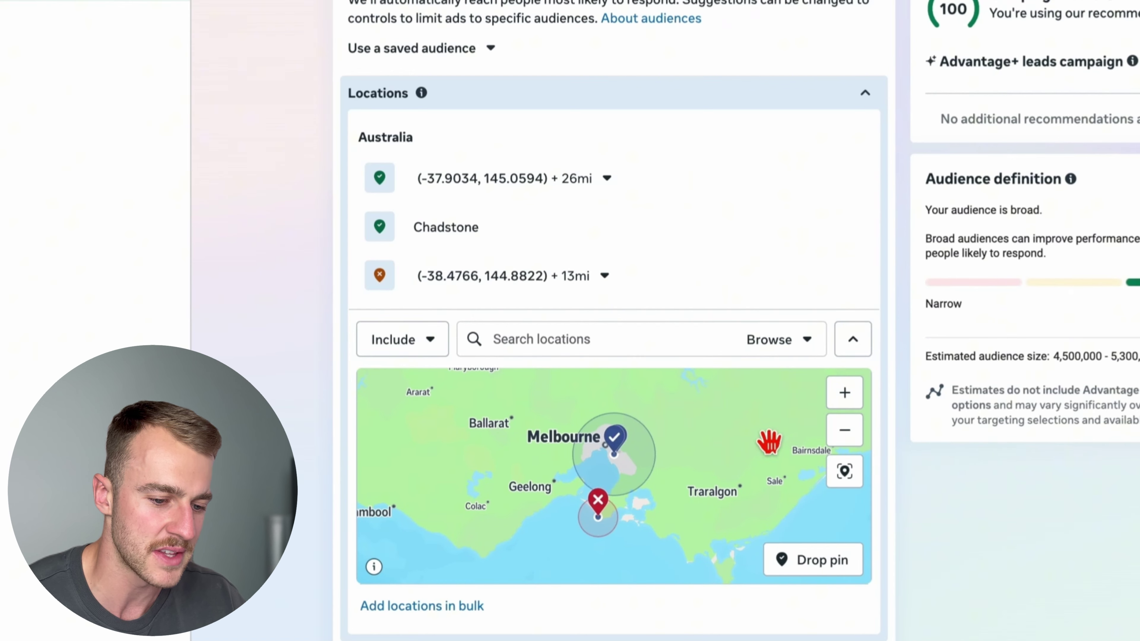
left_click(846, 401)
left_click_drag(664, 505, 696, 496)
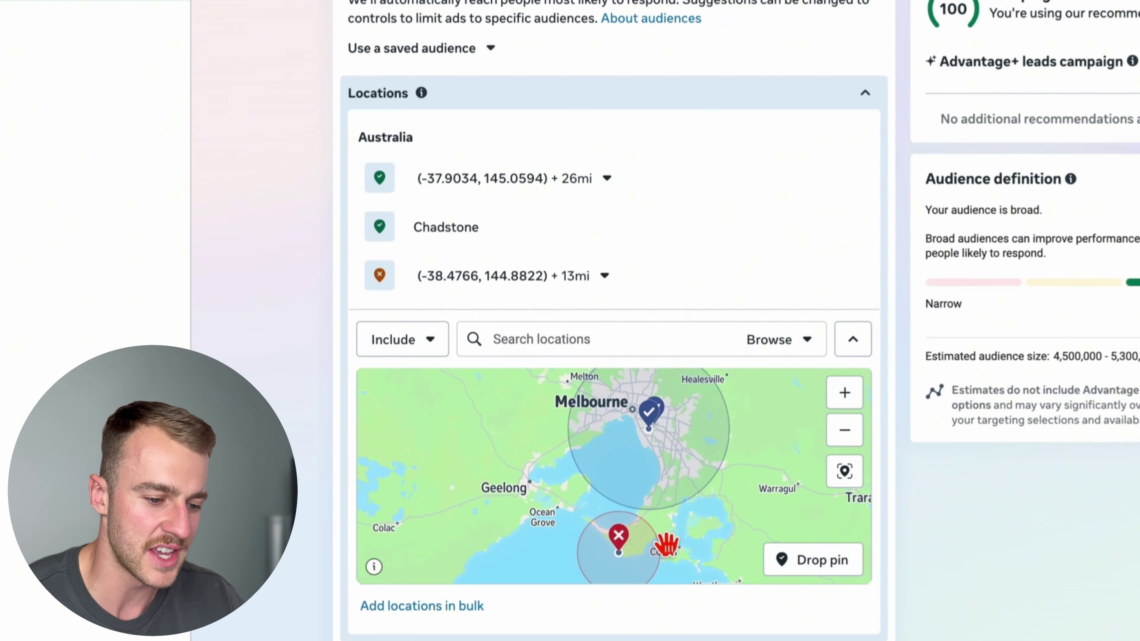
left_click(856, 430)
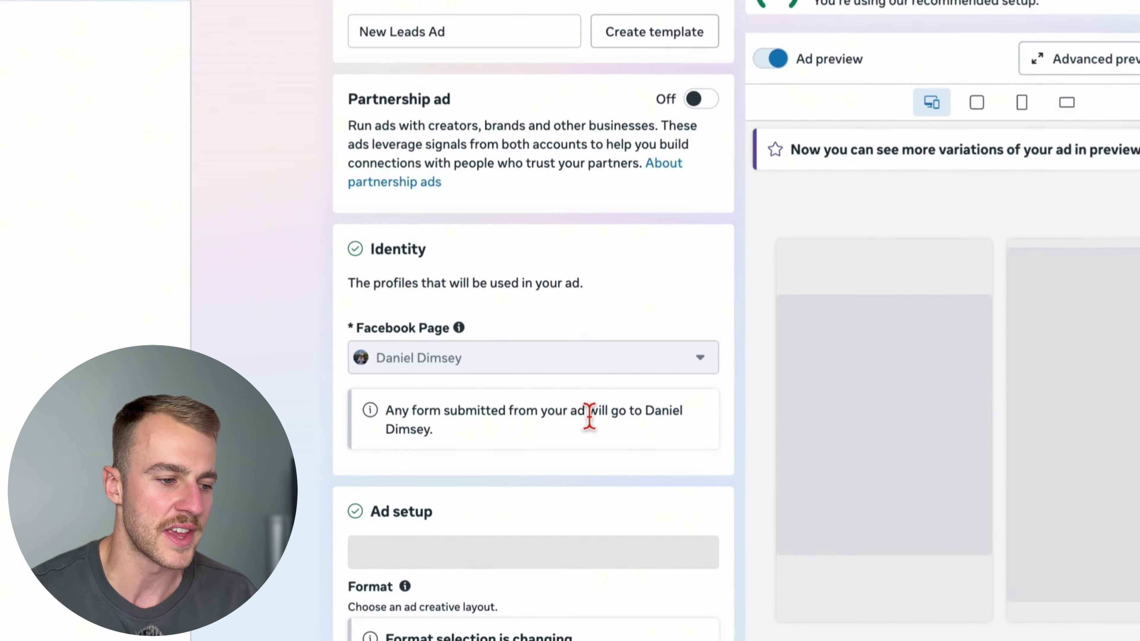
Review the ad's identity and setup sections, keeping Single image or video as the format
scroll(546, 407, "down", 1)
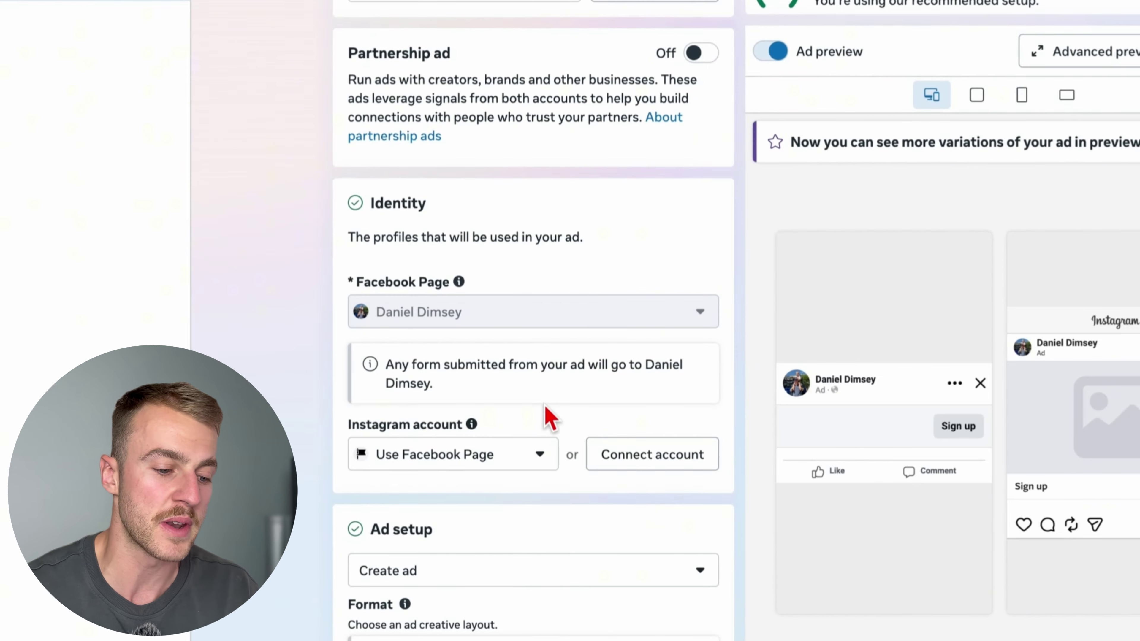
scroll(548, 418, "down", 8)
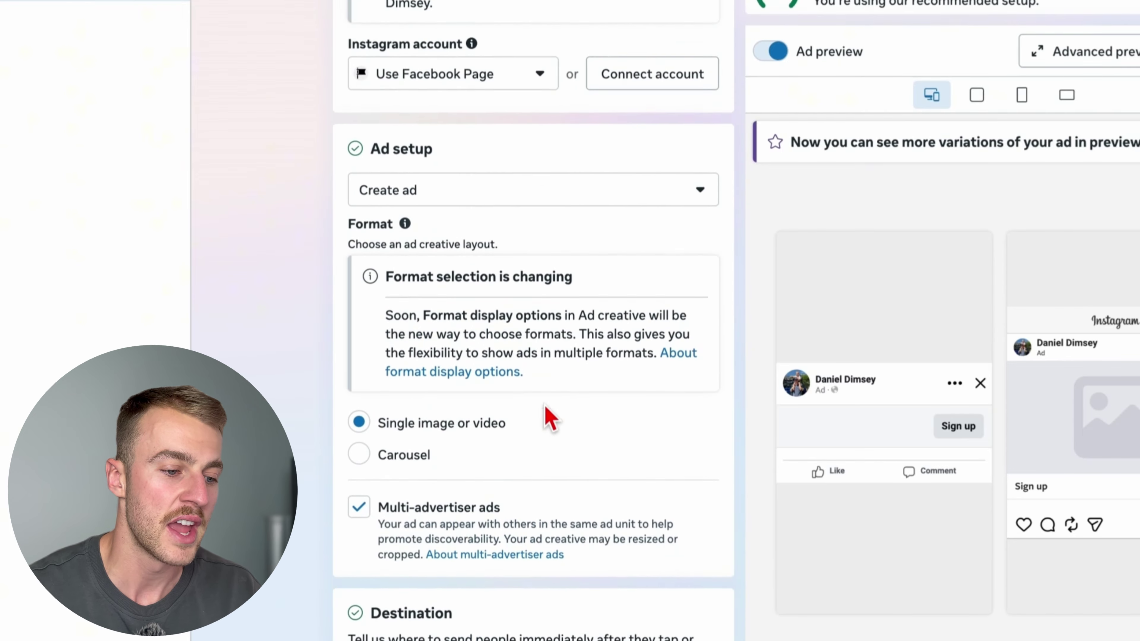
scroll(546, 408, "up", 3)
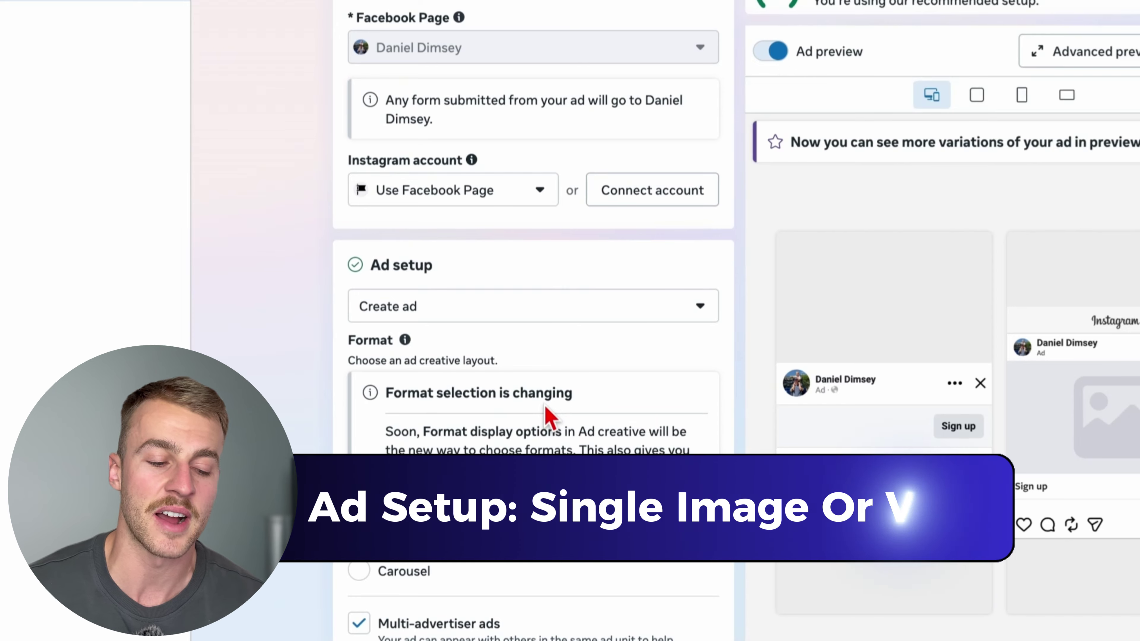
scroll(549, 419, "down", 6)
left_click_drag(506, 290, 406, 292)
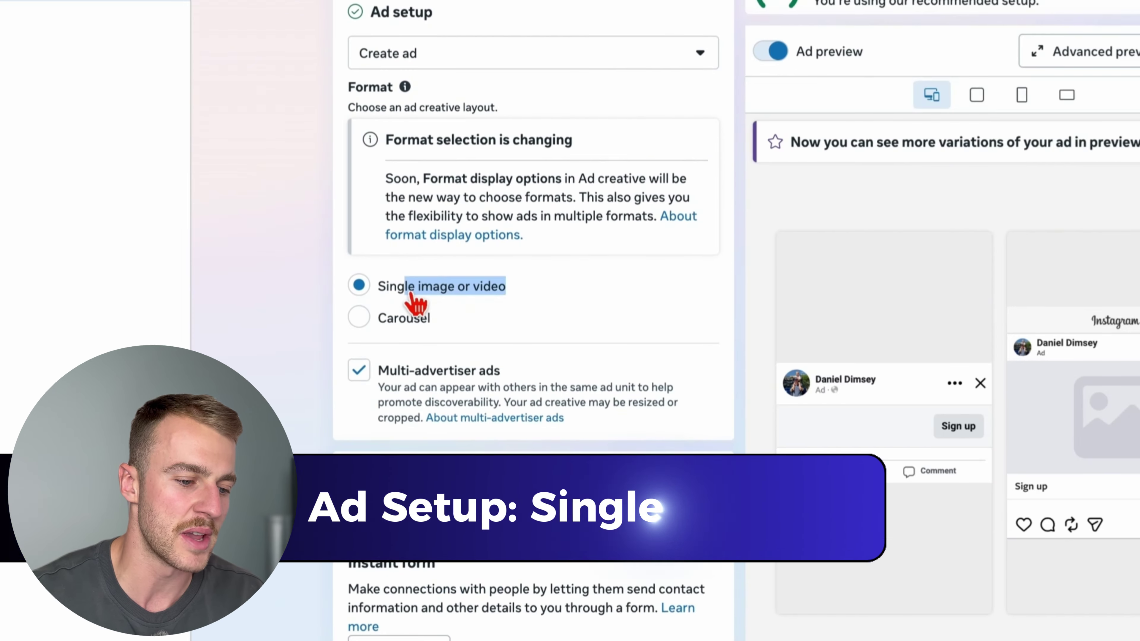
left_click(497, 297)
Set up an image ad creative and keep the original crop for the square, vertical and horizontal placements
scroll(516, 315, "down", 15)
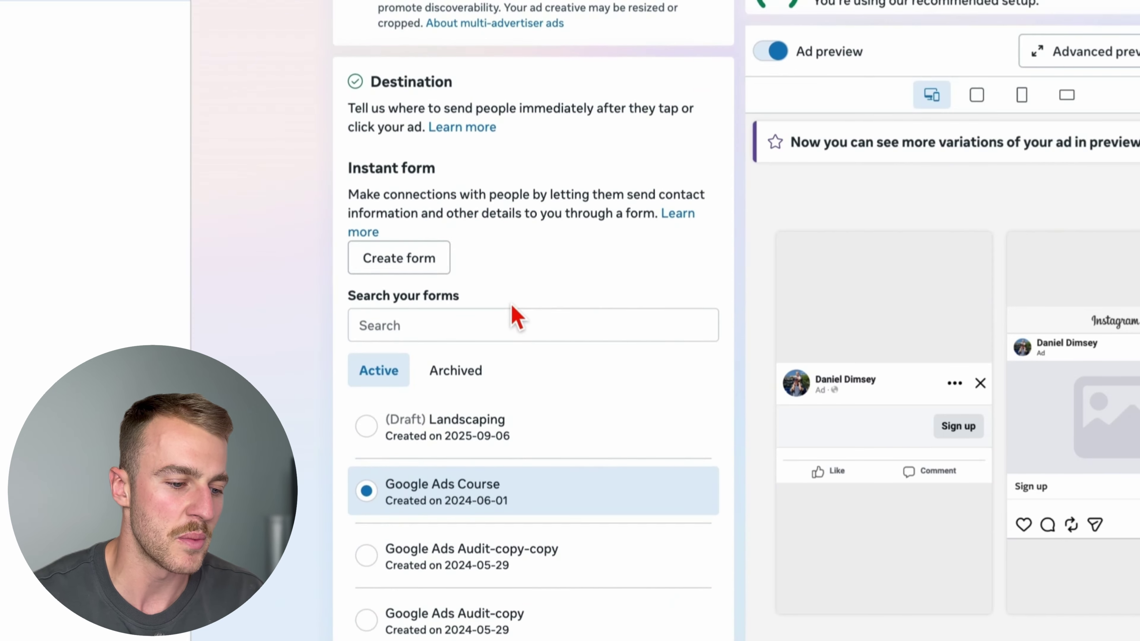
scroll(516, 315, "down", 8)
left_click(475, 276)
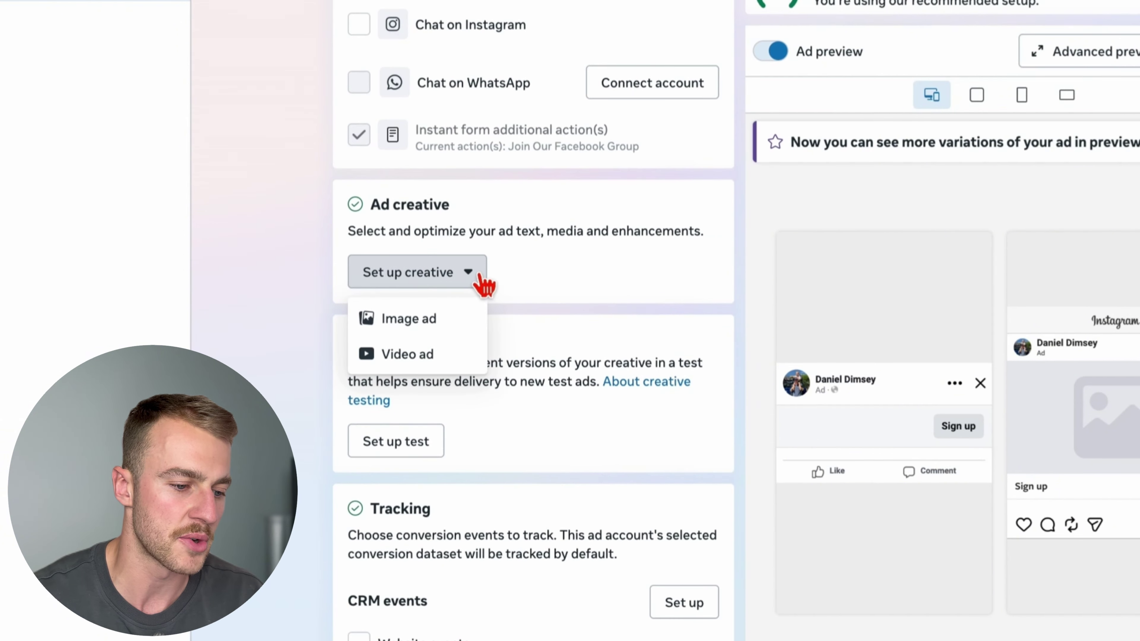
left_click(447, 330)
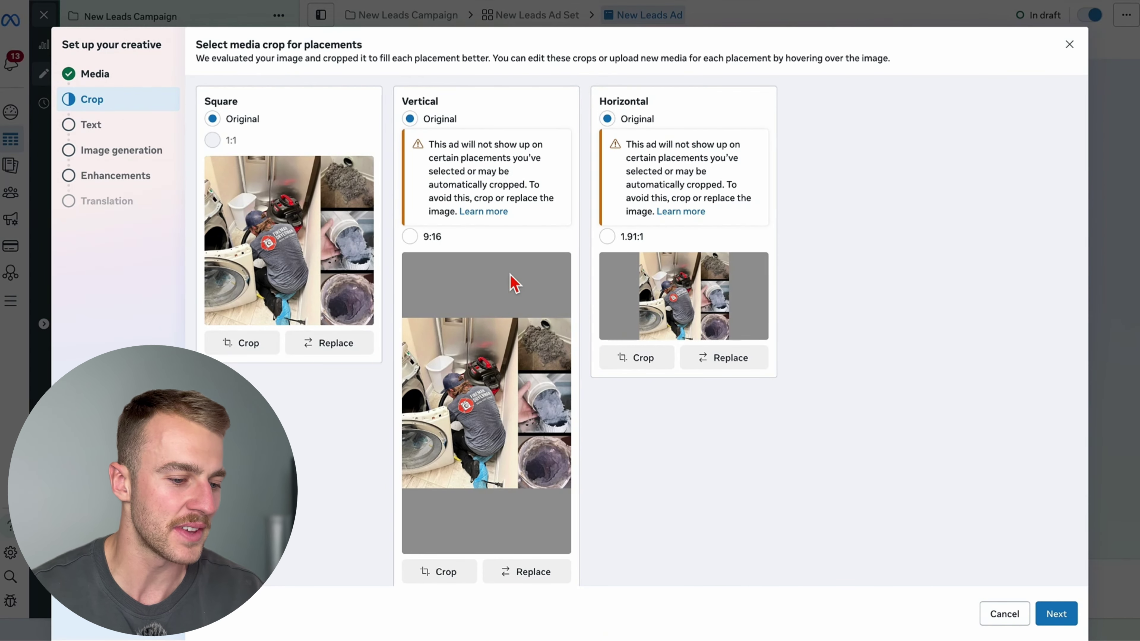
left_click(1057, 614)
Set the ad's call to action to Get quote, leaving the primary text, headline and description empty
left_click(272, 183)
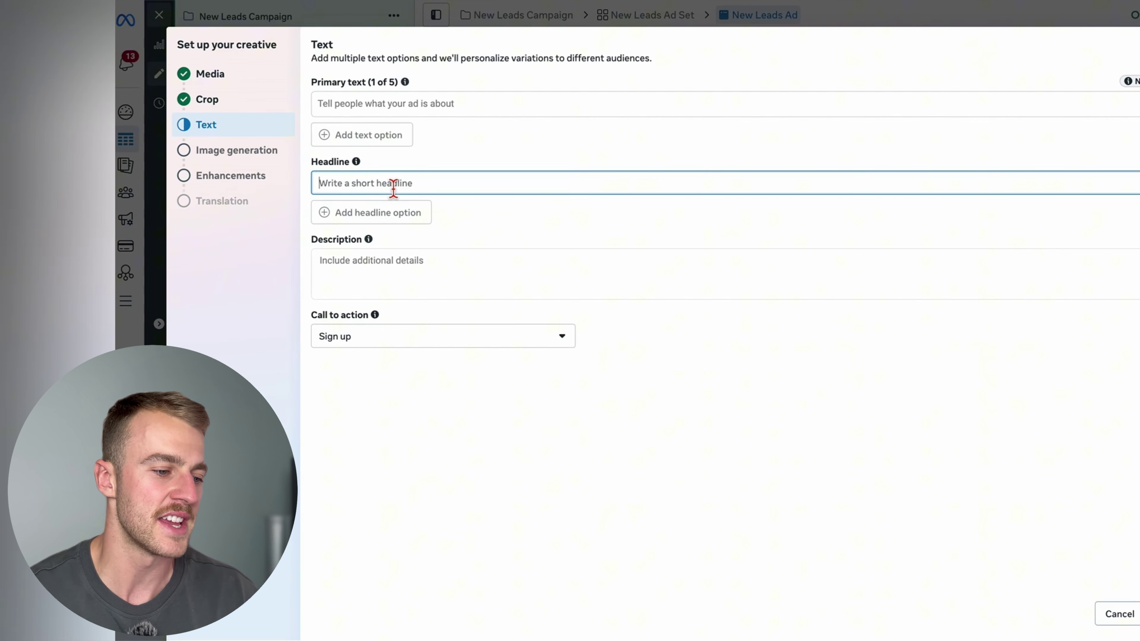
left_click(267, 263)
left_click(393, 376)
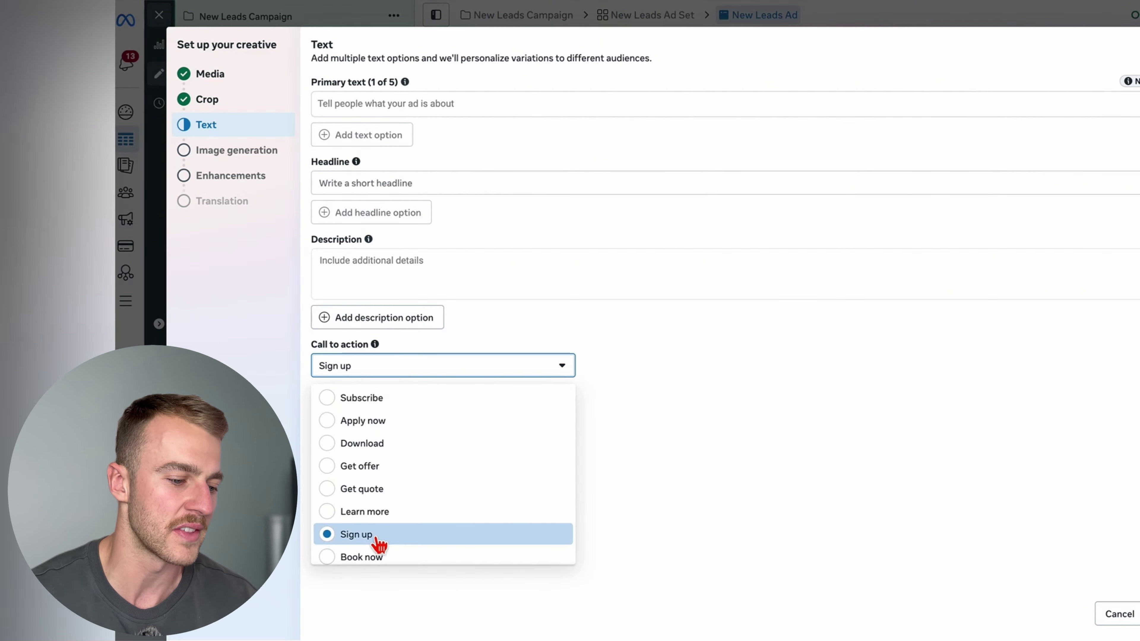
left_click(362, 490)
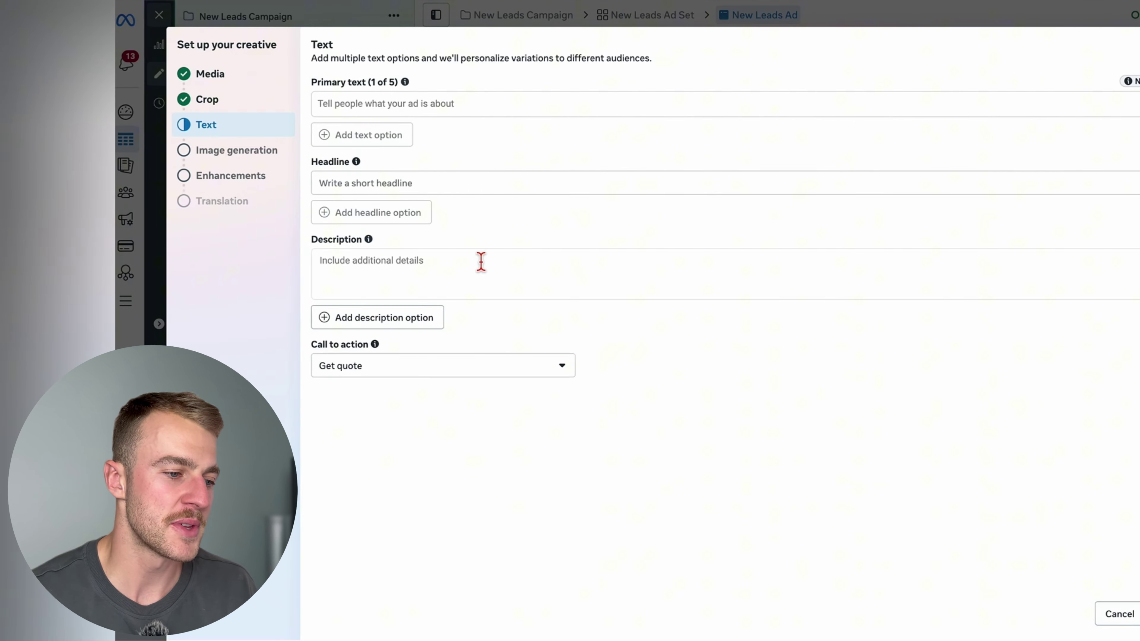
left_click(437, 107)
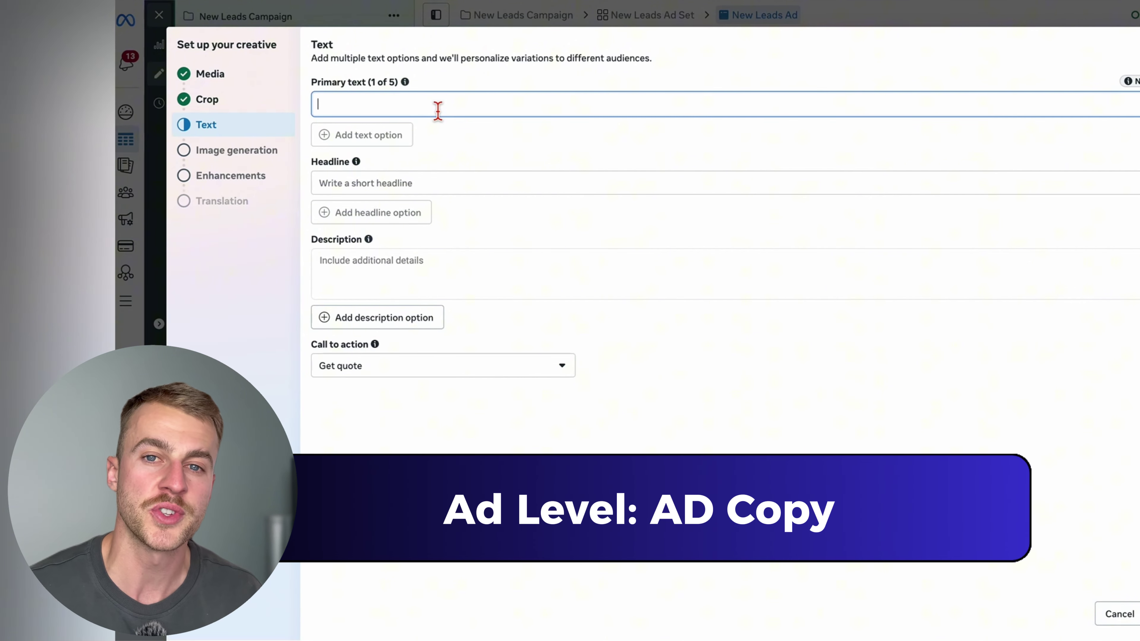
left_click(406, 191)
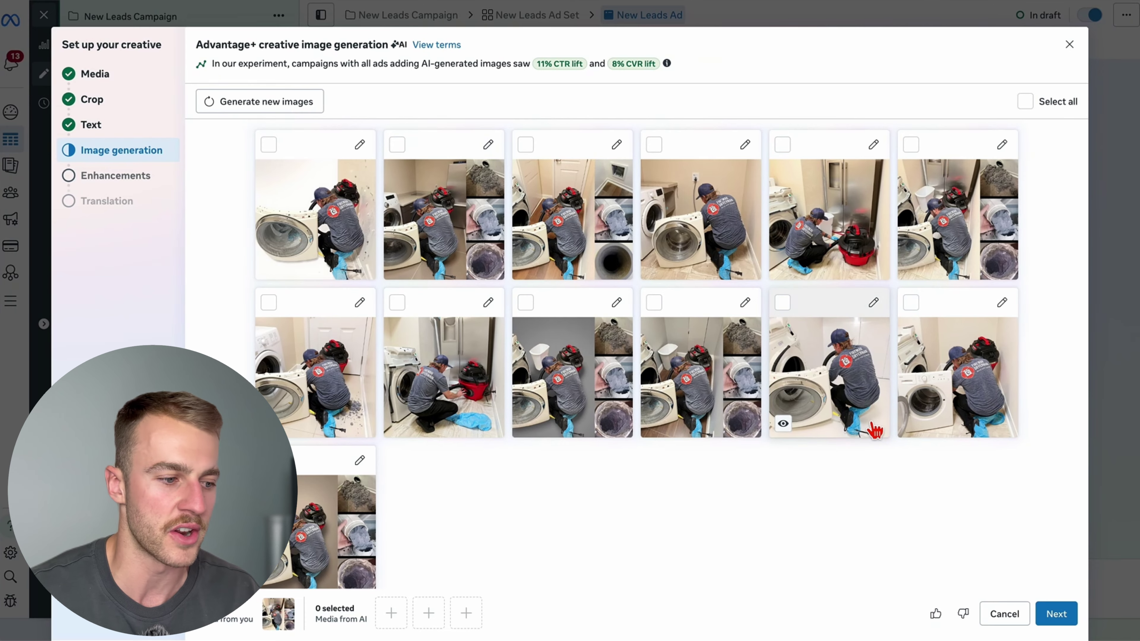
Continue without selecting any AI-generated images and look over the Advantage+ creative enhancements
scroll(874, 430, "down", 1)
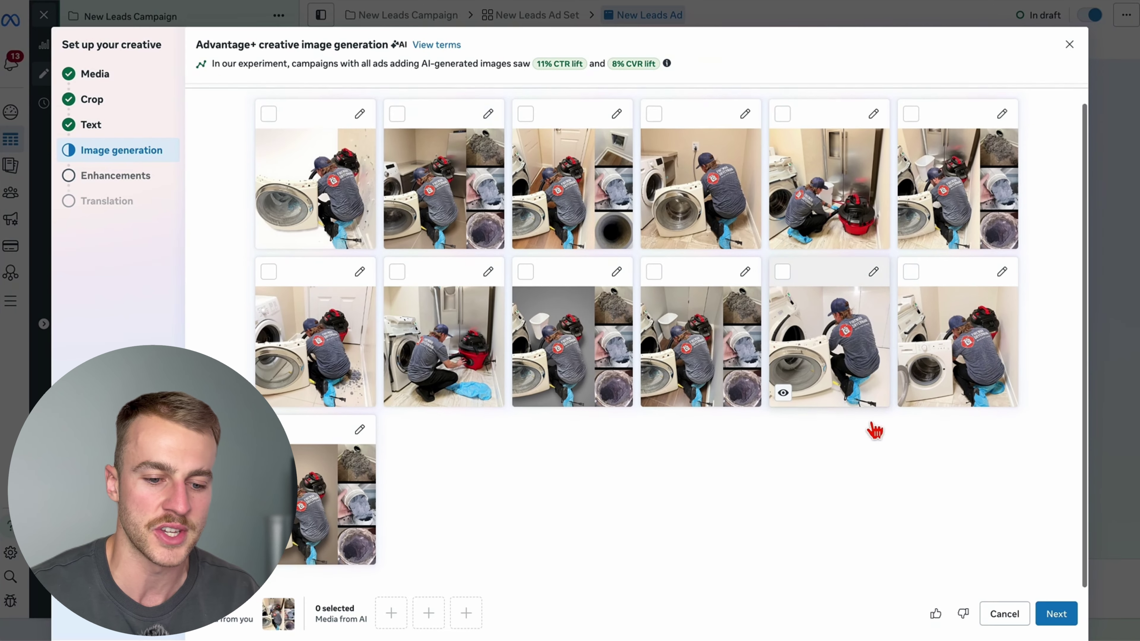
left_click(1056, 614)
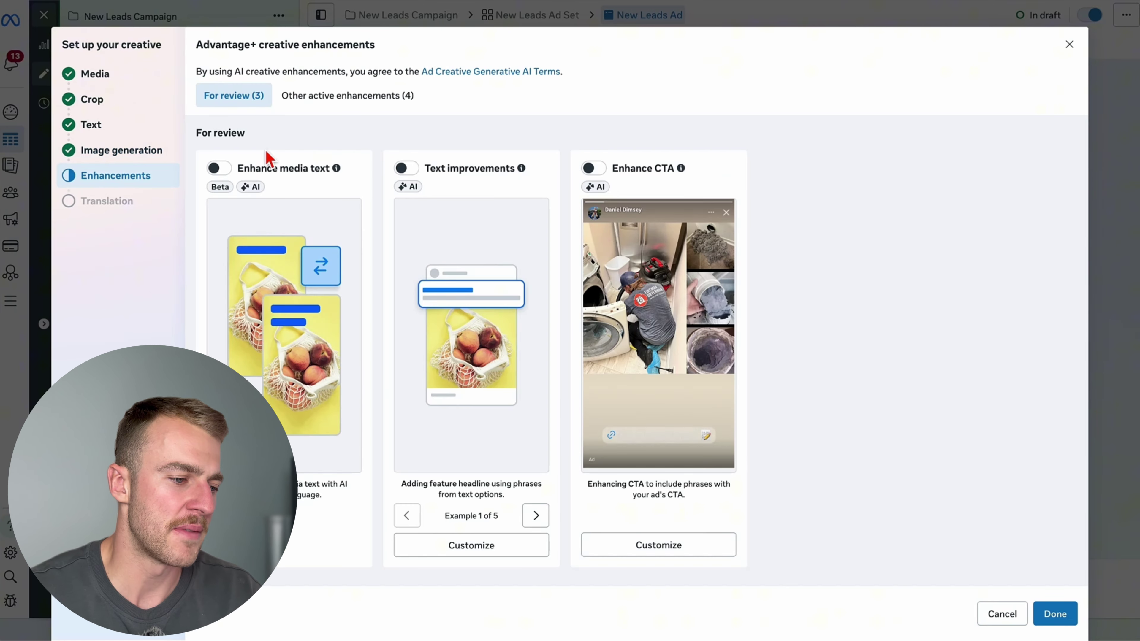
scroll(430, 338, "down", 5)
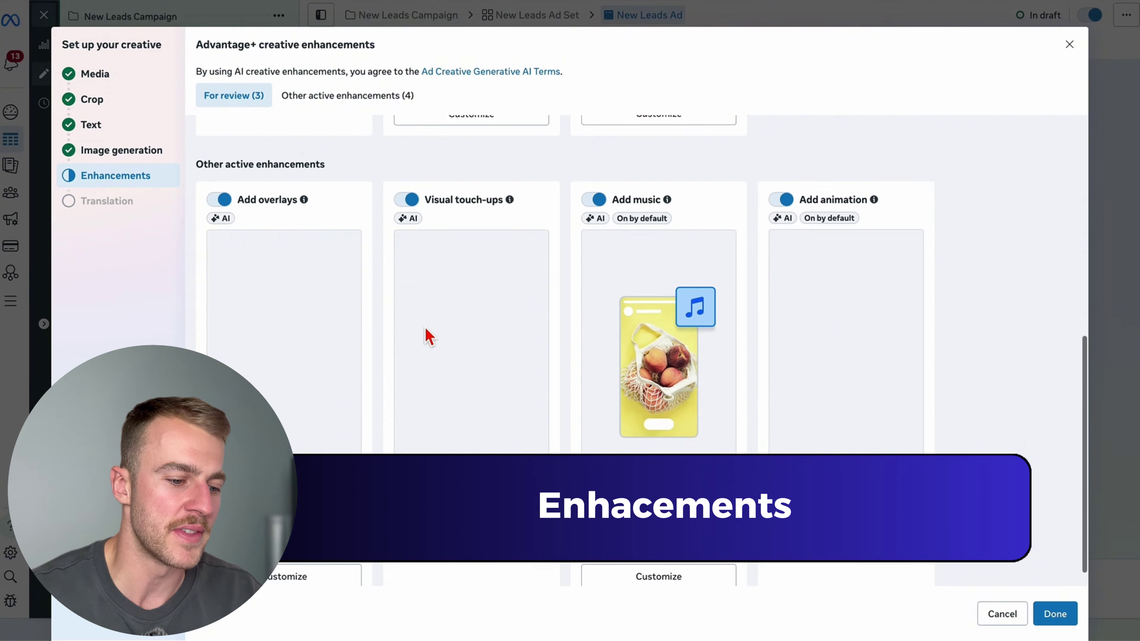
Keep the other active enhancements on, finish the creative setup, and go over the ad's primary text and headline fields
scroll(832, 235, "down", 1)
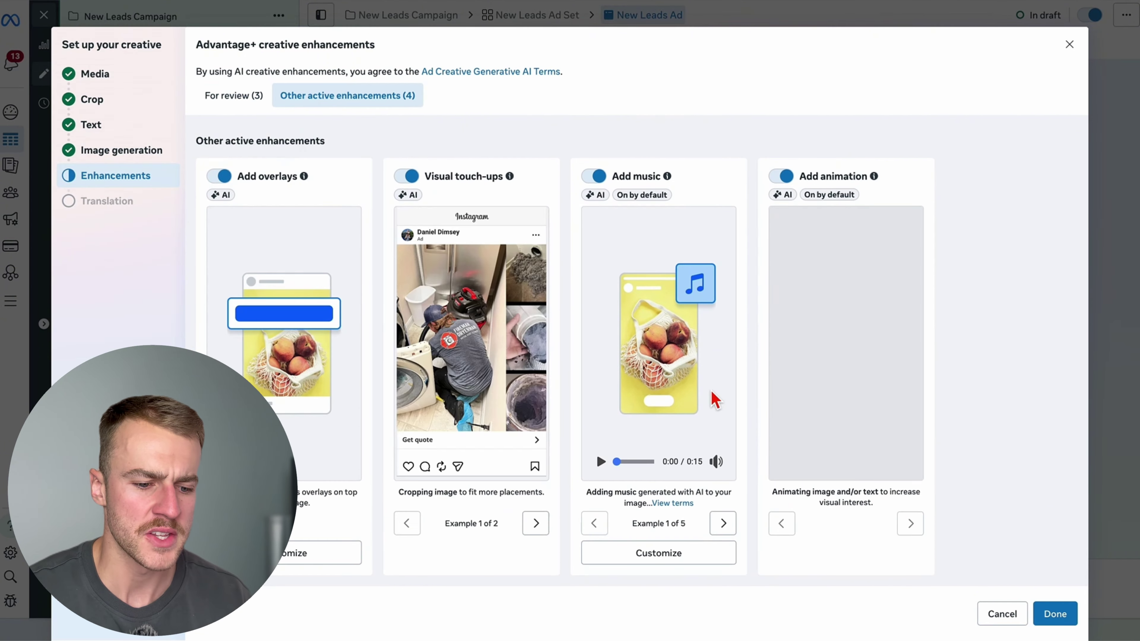
left_click(1054, 613)
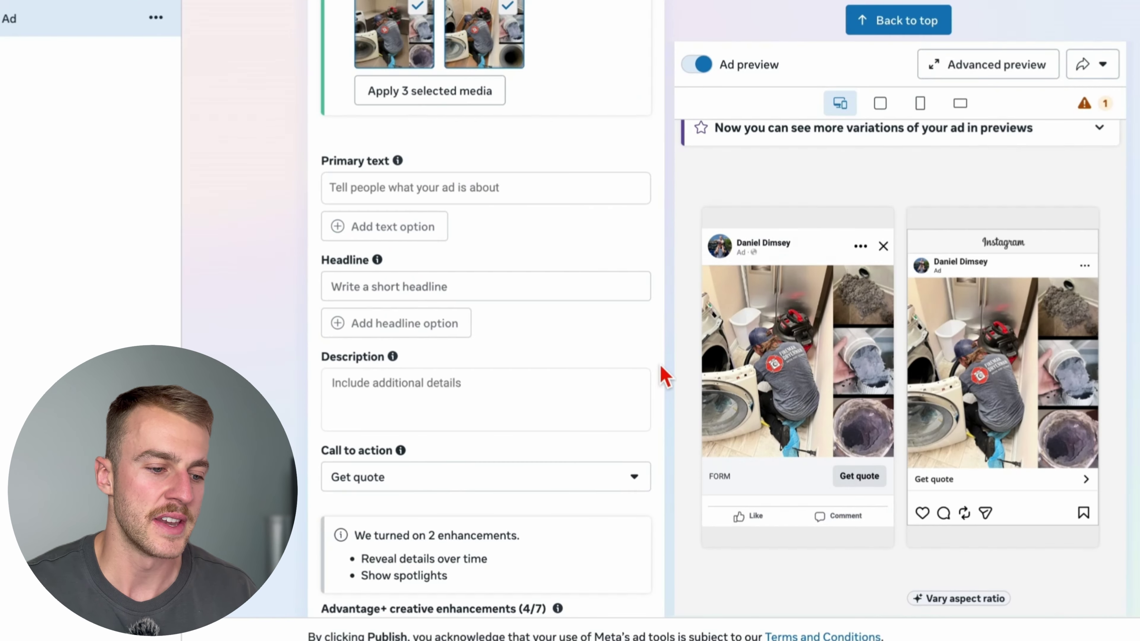
left_click(427, 224)
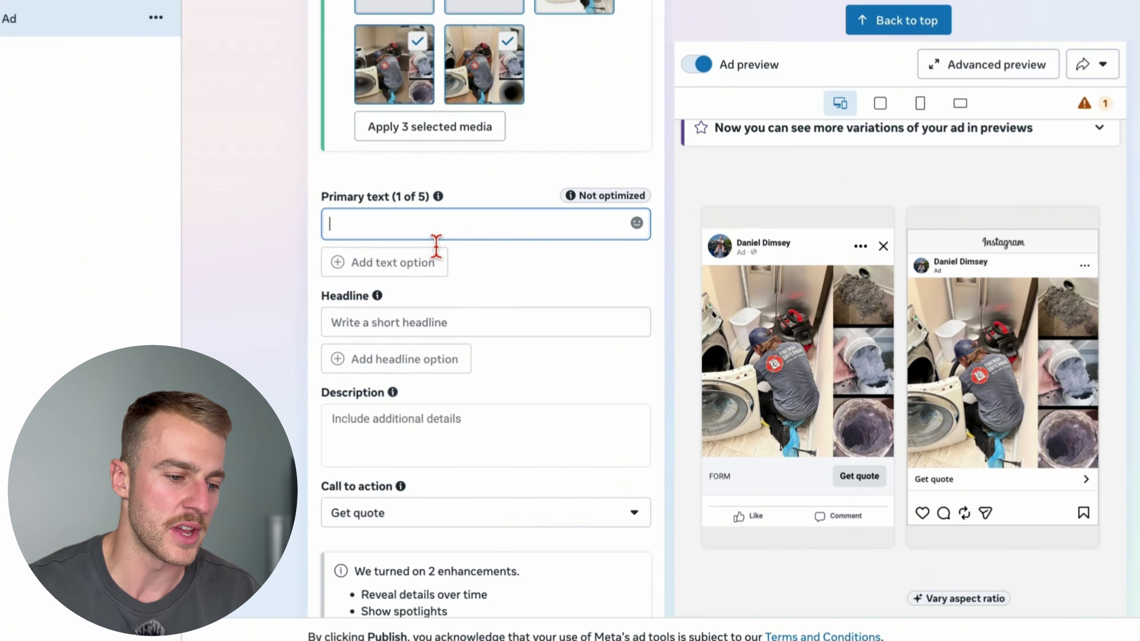
left_click(446, 324)
left_click(431, 359)
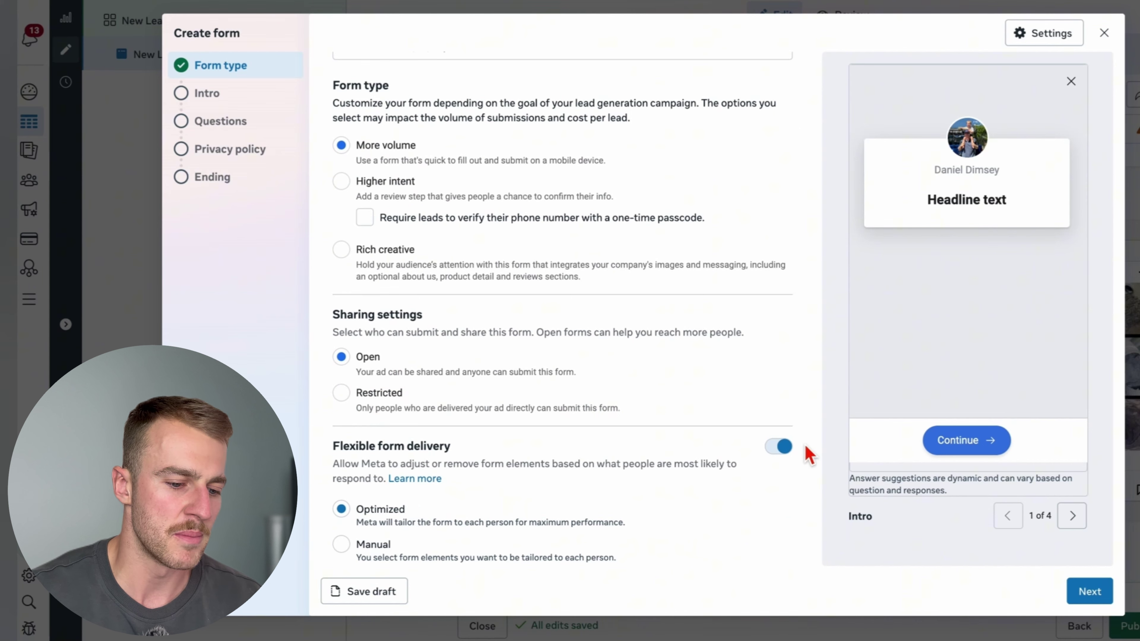
Turn off flexible form delivery and the optional greeting in the new instant form, keeping the More volume form type
left_click(803, 452)
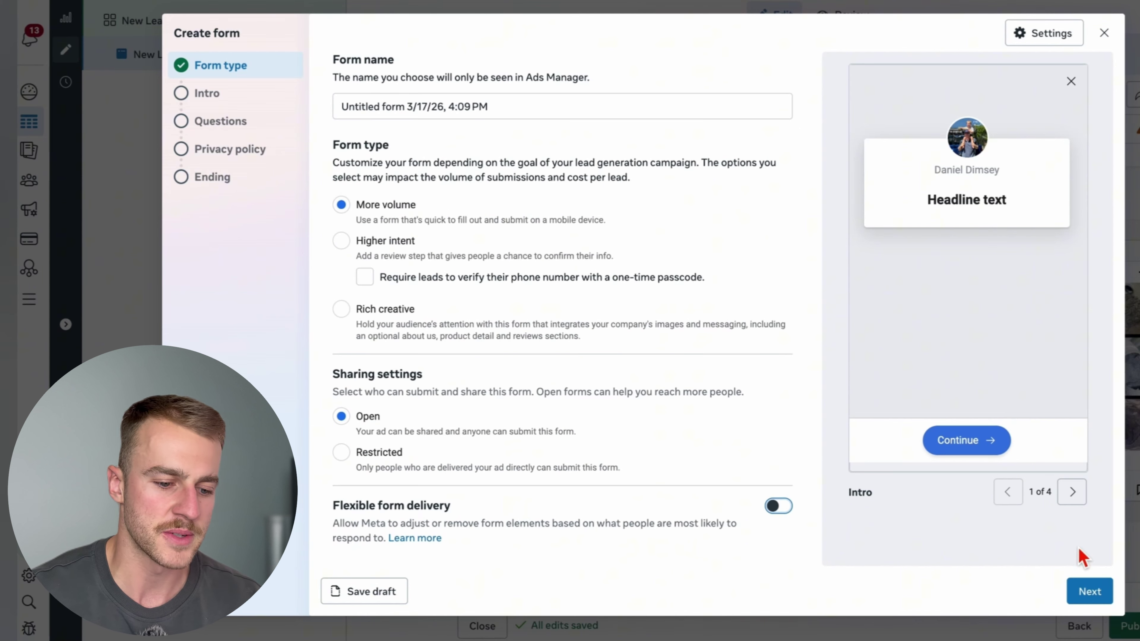
left_click(1090, 591)
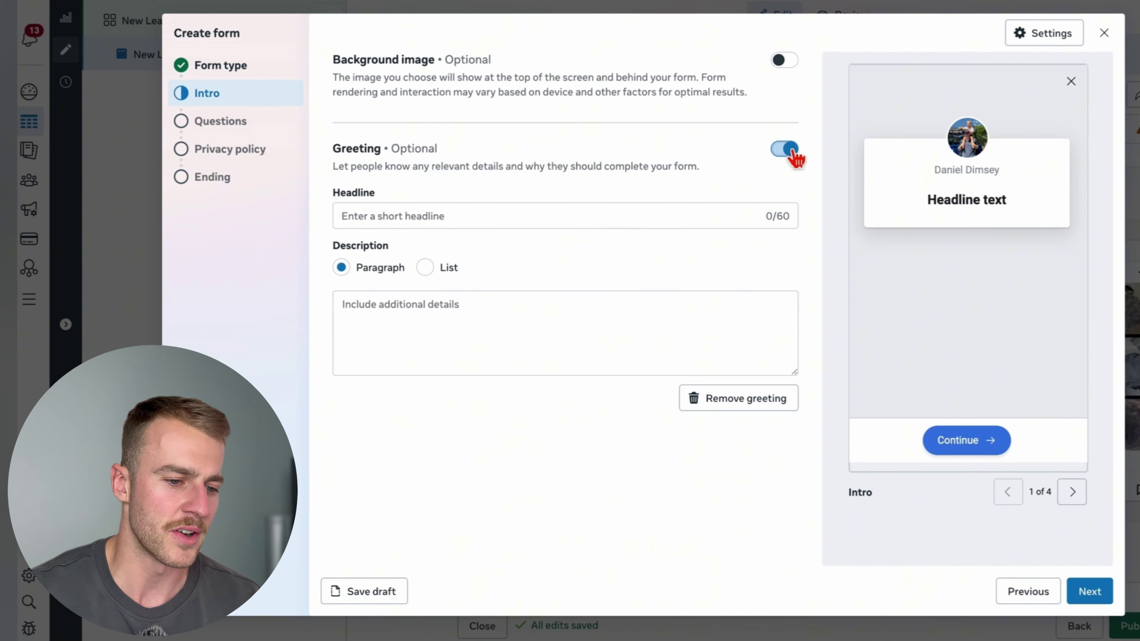
left_click(785, 149)
left_click(1088, 592)
Add the multiple choice question "How Should We Contact You?" with the answers Text Message, Phone Call and Email
left_click(390, 185)
left_click(465, 226)
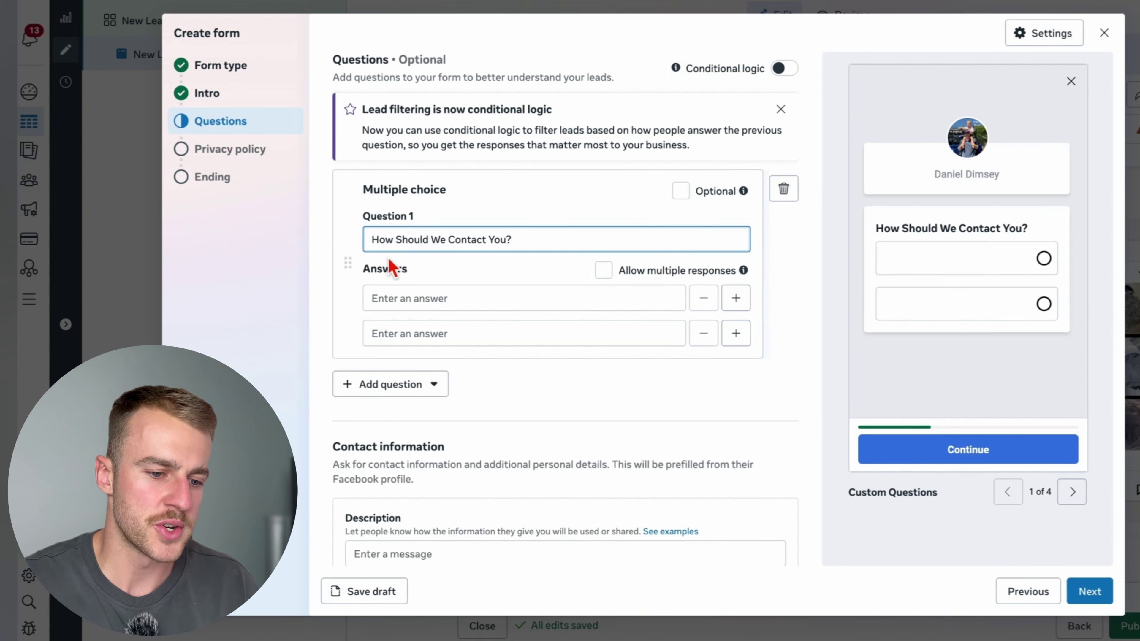
left_click(401, 300)
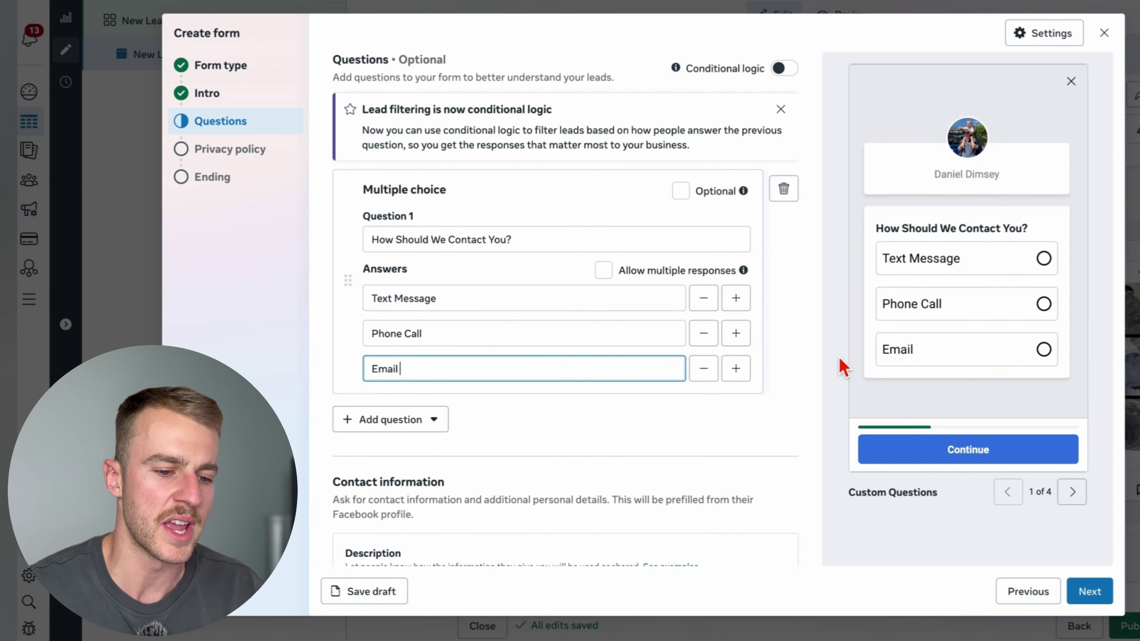
Try out the three contact method answers in the form preview, ending on Phone Call
left_click(1043, 302)
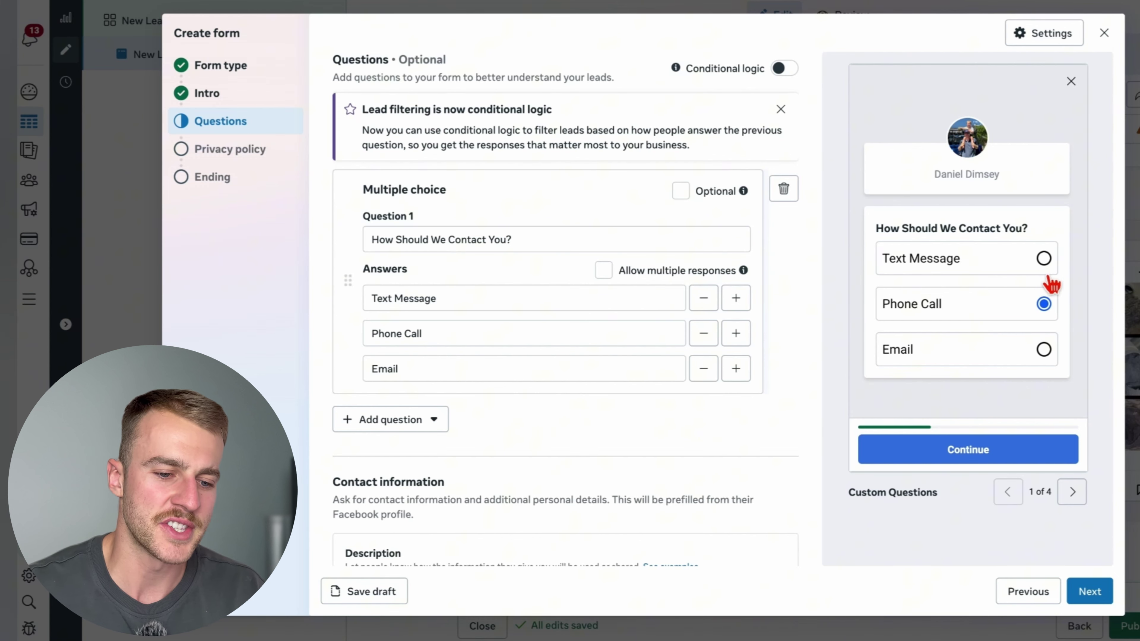
left_click(1046, 260)
left_click(1044, 304)
left_click(1045, 349)
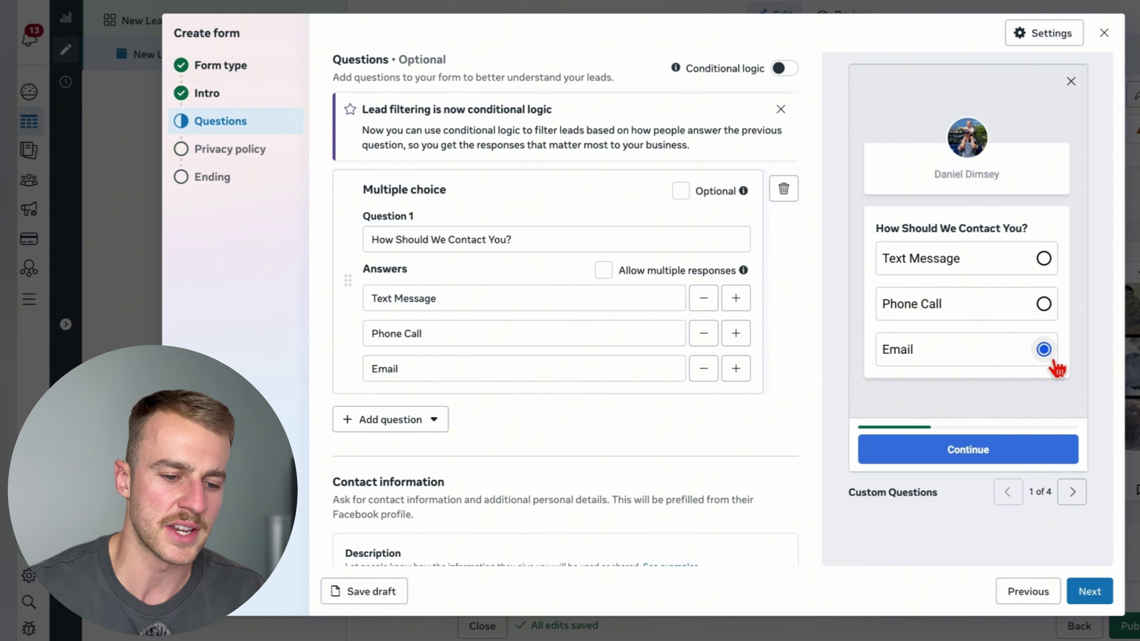
left_click(1044, 304)
Add a short answer question with its text left blank, restricting answers to between 5 and 100 characters
left_click(391, 419)
left_click(413, 516)
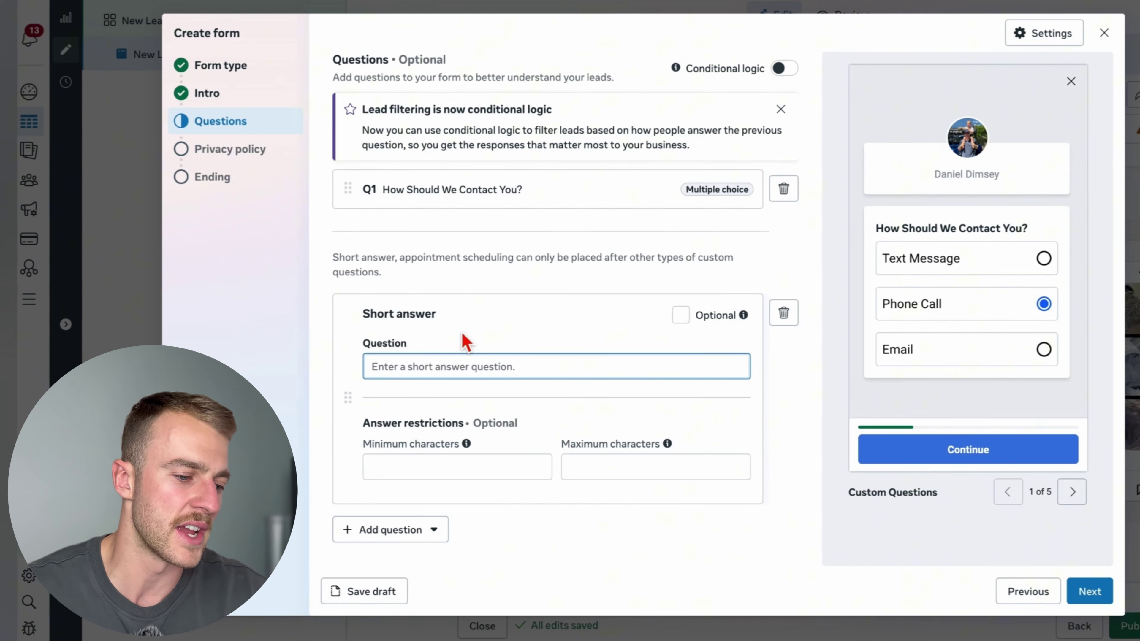
left_click(454, 366)
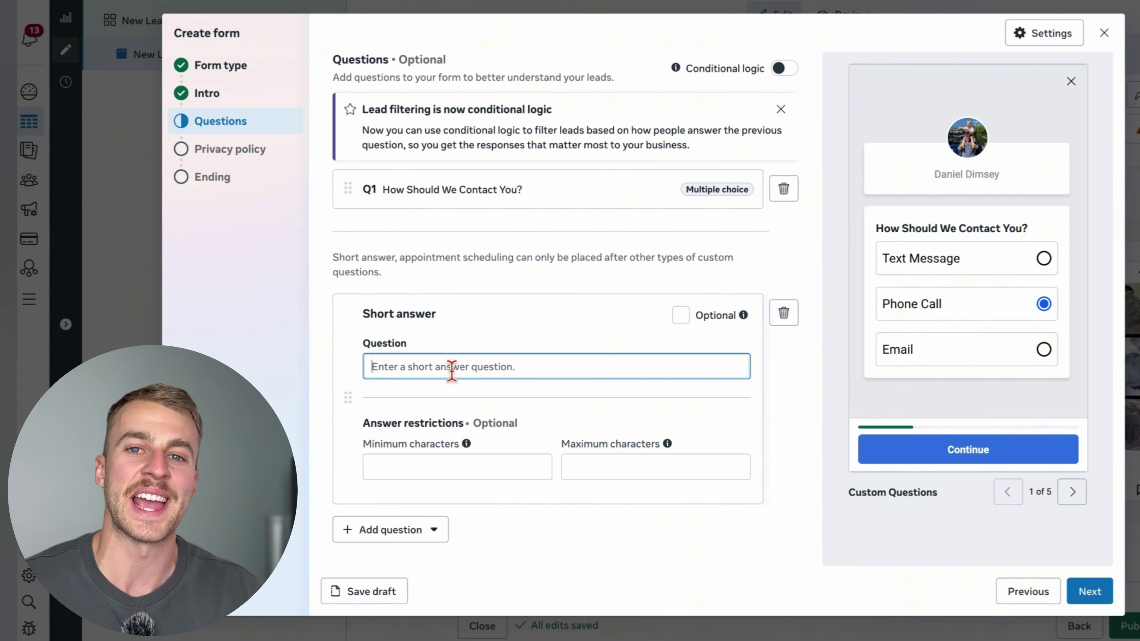
scroll(451, 370, "down", 1)
left_click(465, 428)
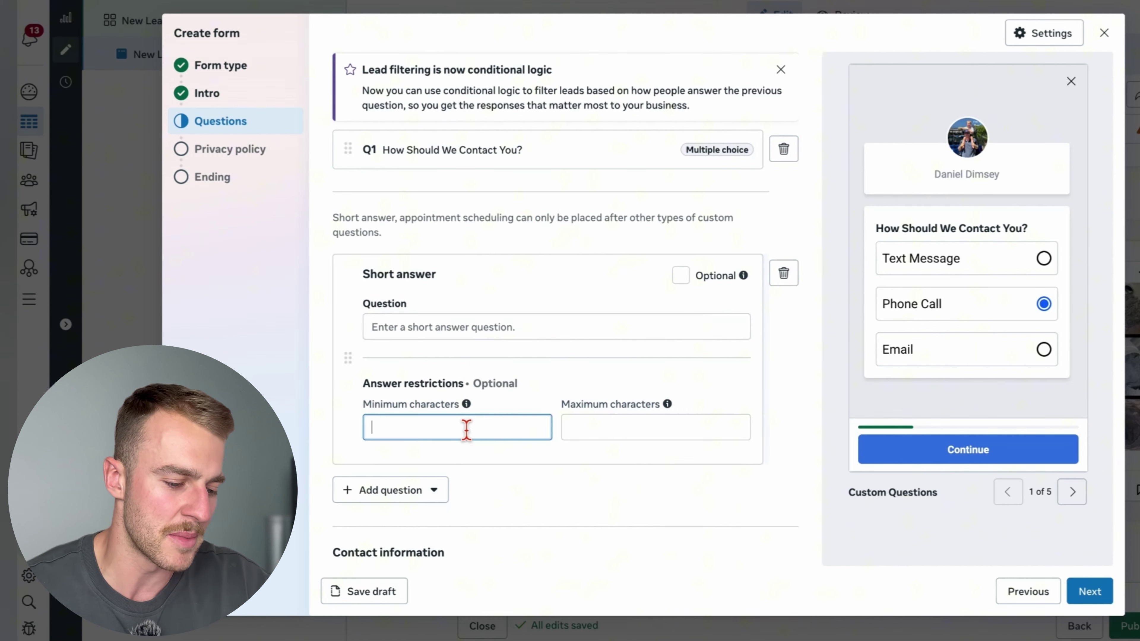
type("5")
left_click(611, 426)
type("100")
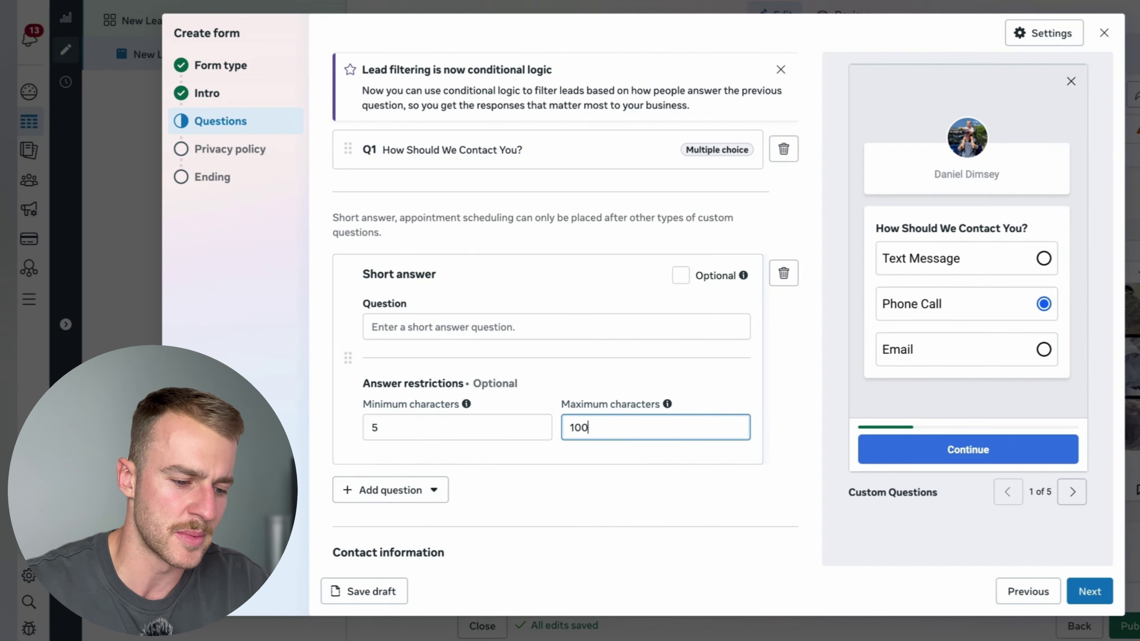
left_click(653, 463)
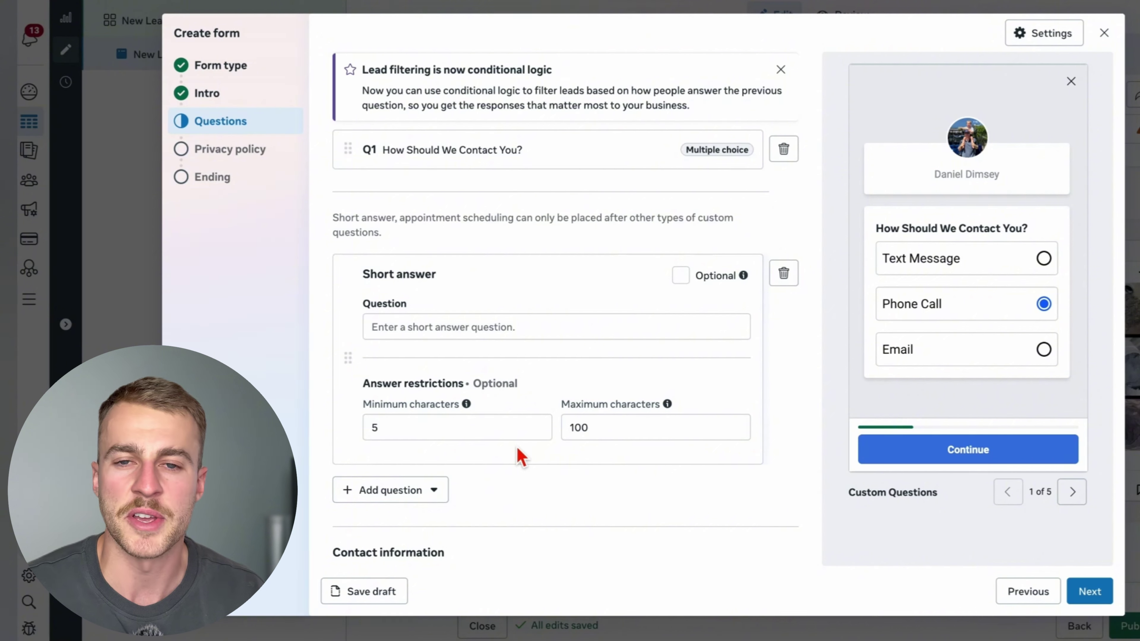
Add another blank multiple choice question and dismiss the notice about too many questions below the contact information
scroll(519, 483, "down", 1)
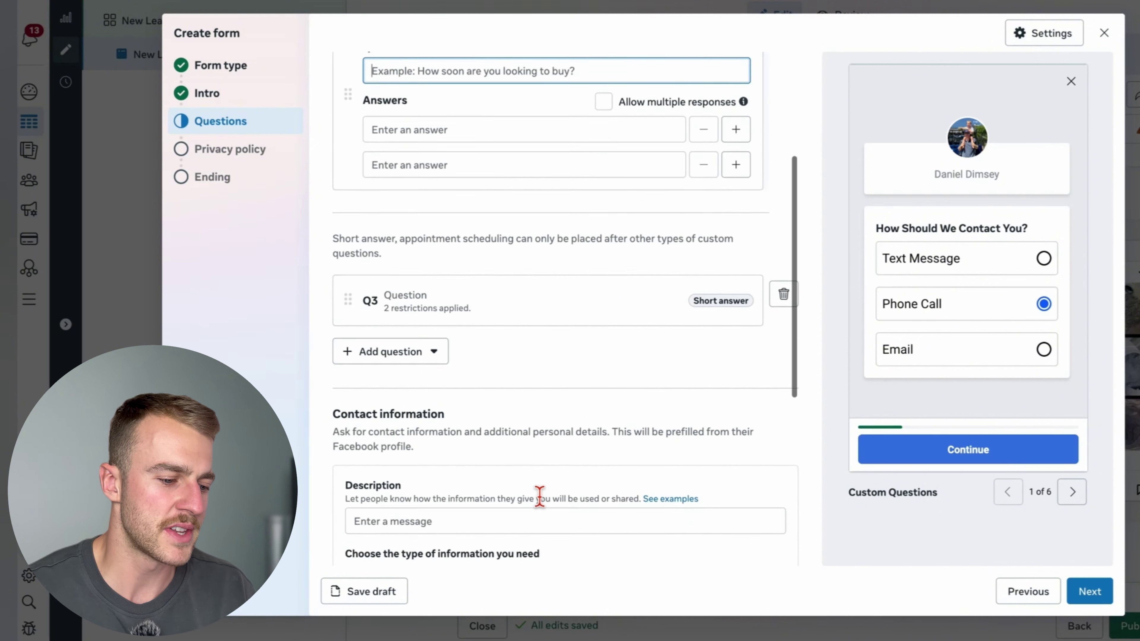
scroll(539, 496, "down", 8)
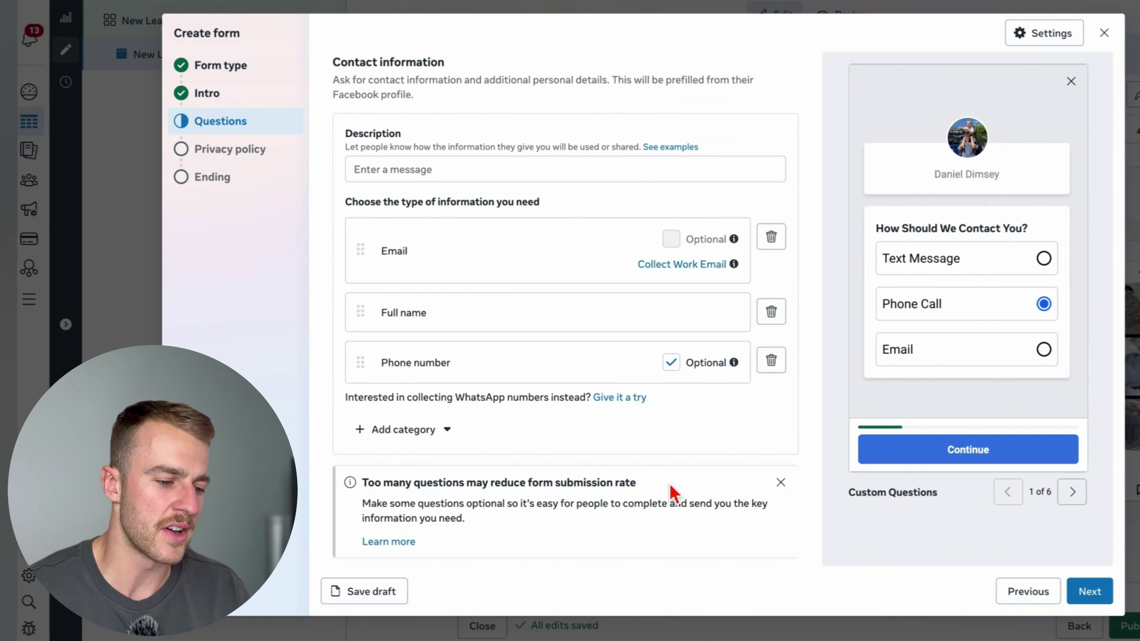
left_click_drag(669, 491, 334, 494)
left_click(463, 523)
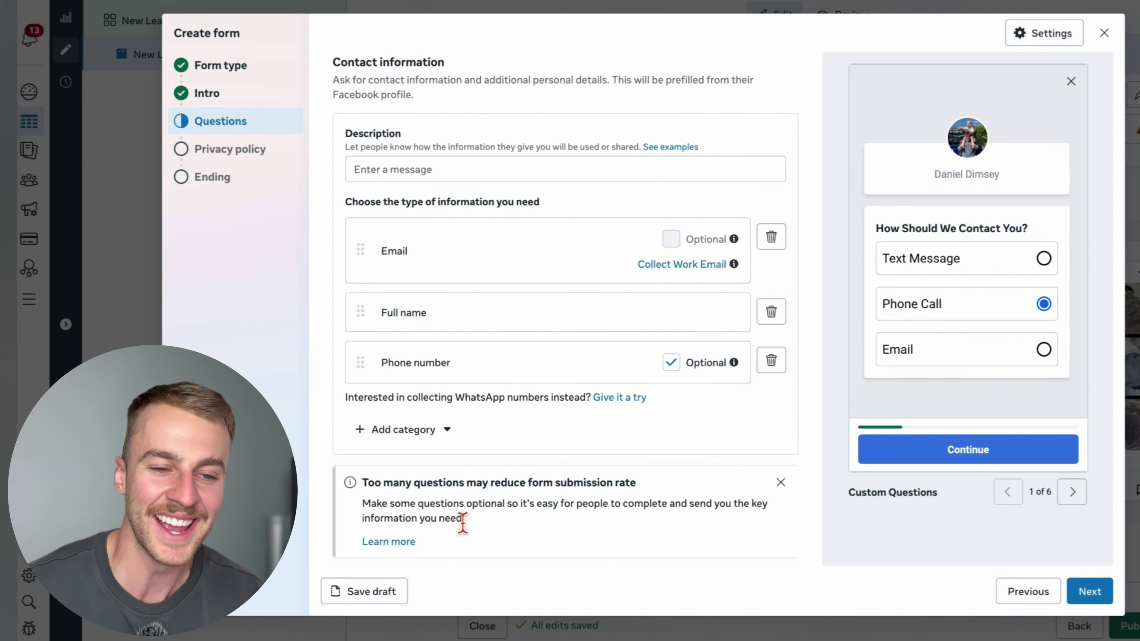
left_click(781, 482)
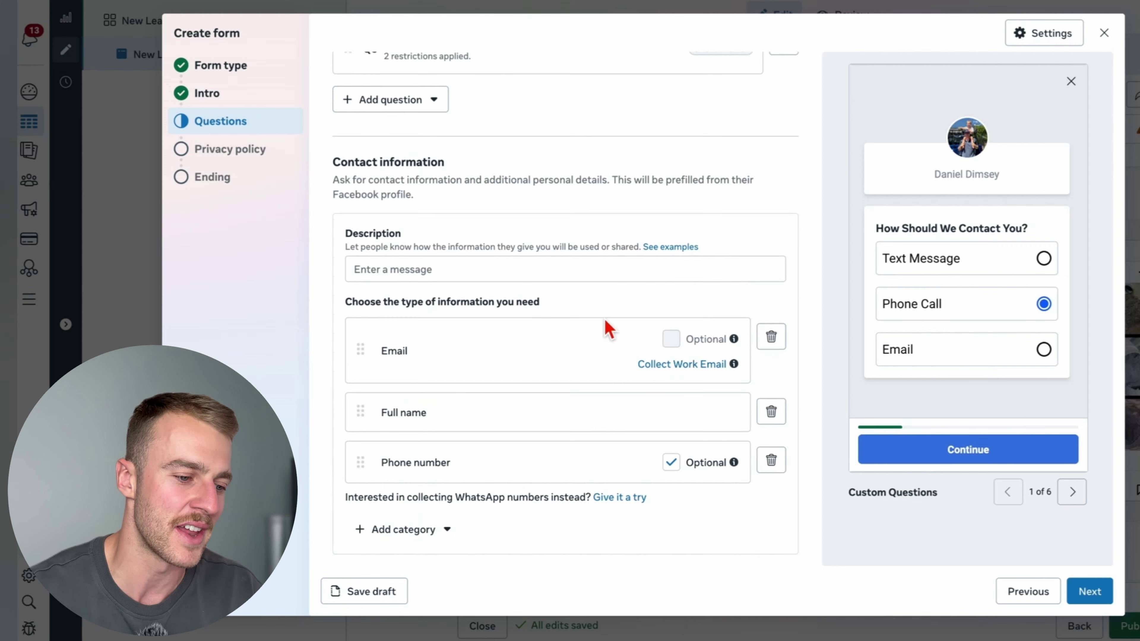
Make the phone number required and add a Street address field to the form's contact information
left_click(672, 463)
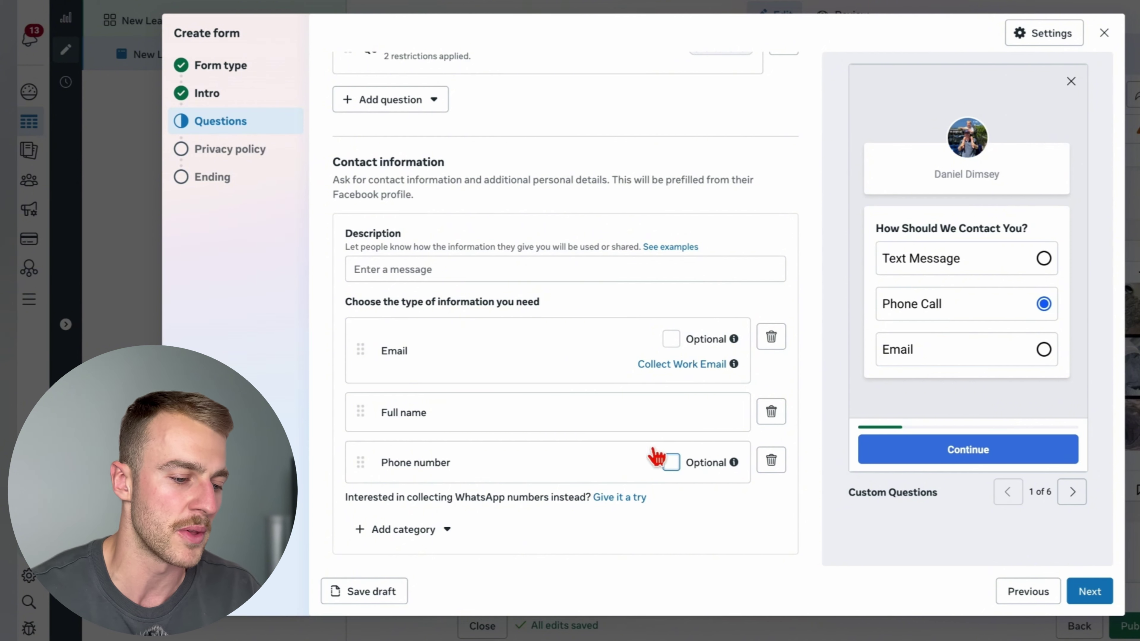
left_click(425, 534)
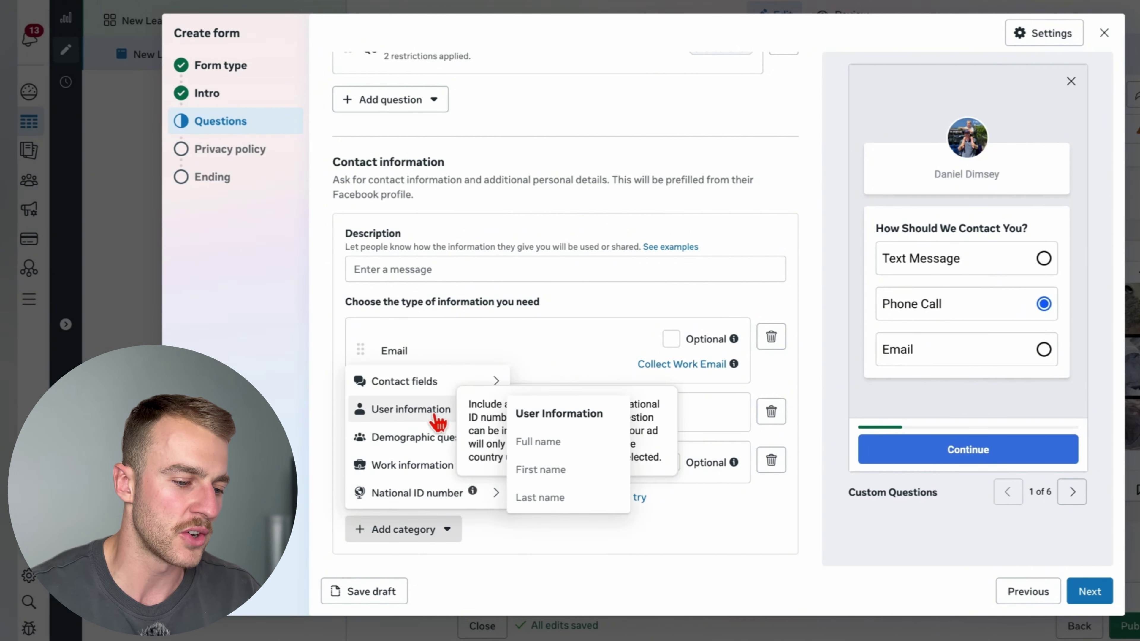
mouse_move(497, 390)
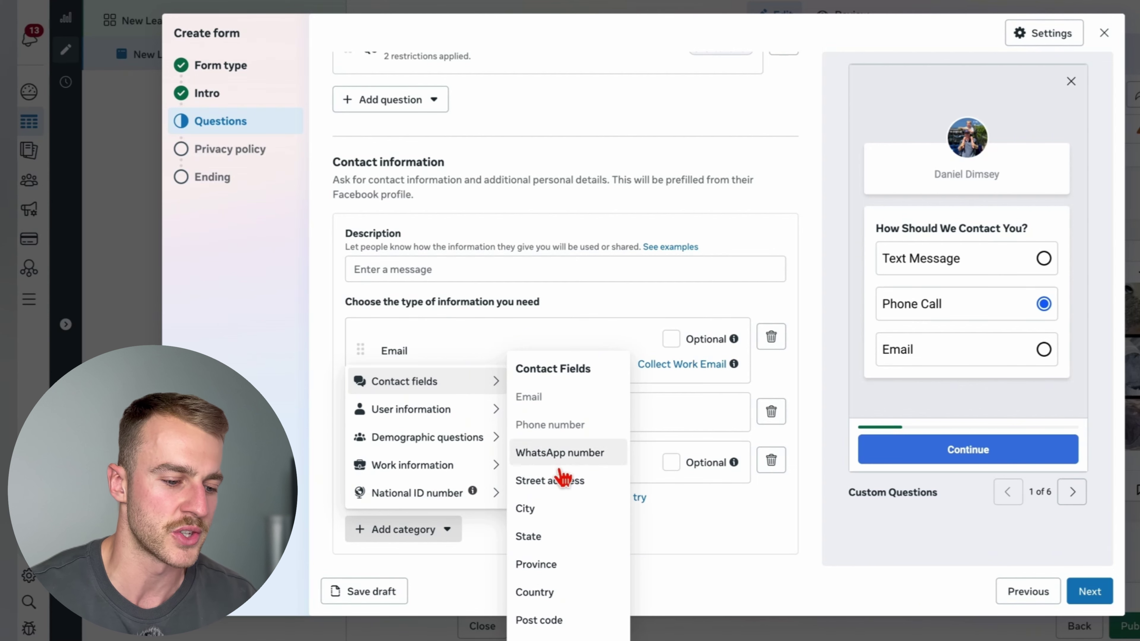
left_click(557, 482)
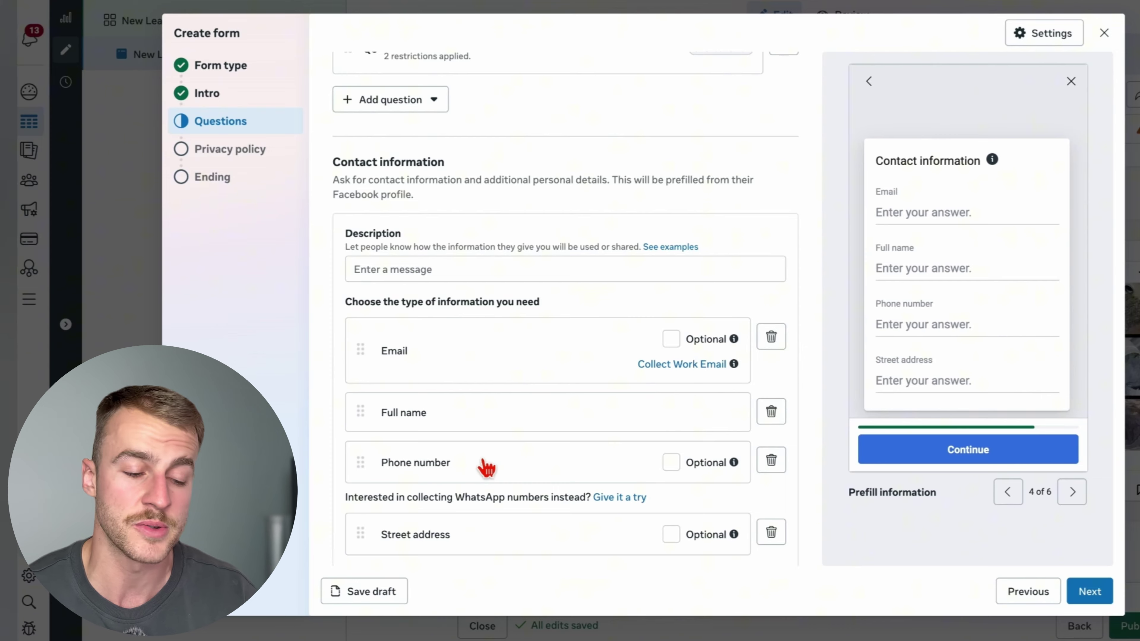
scroll(486, 467, "down", 2)
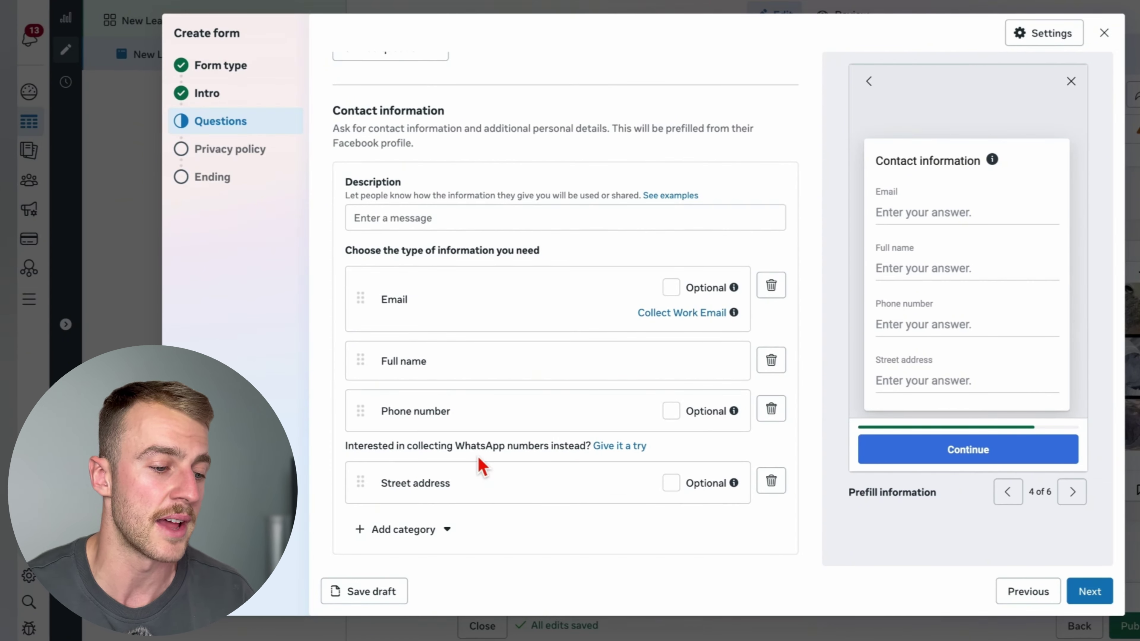
Set the contact information description to "Please fill Out The Form" and continue to the privacy policy
left_click(455, 219)
type("Please fill Out The Form")
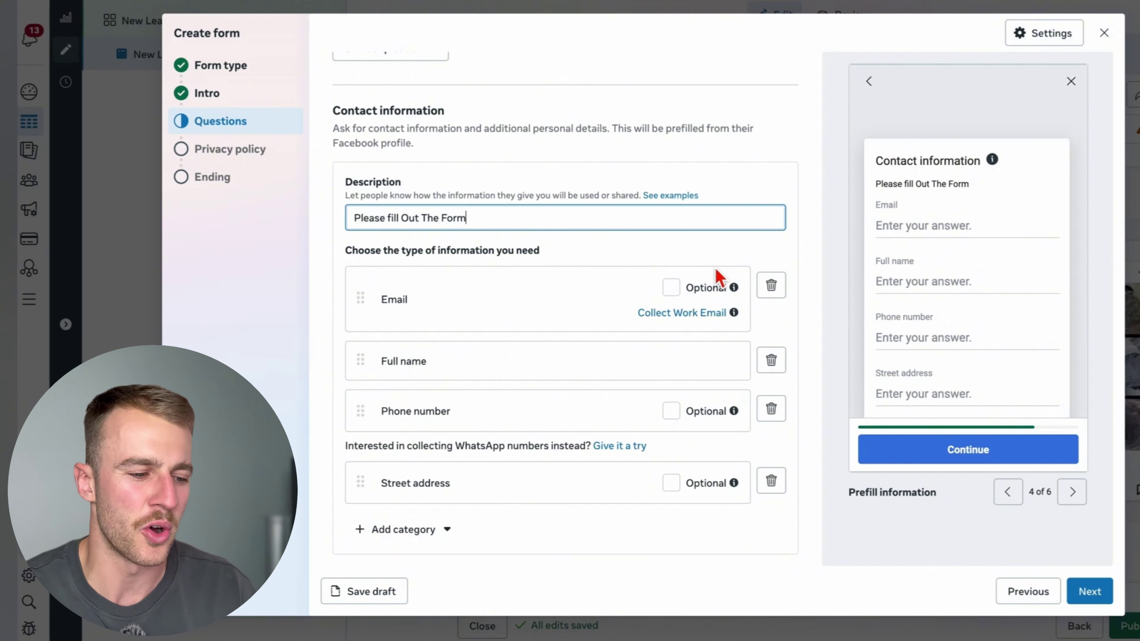
left_click(1087, 593)
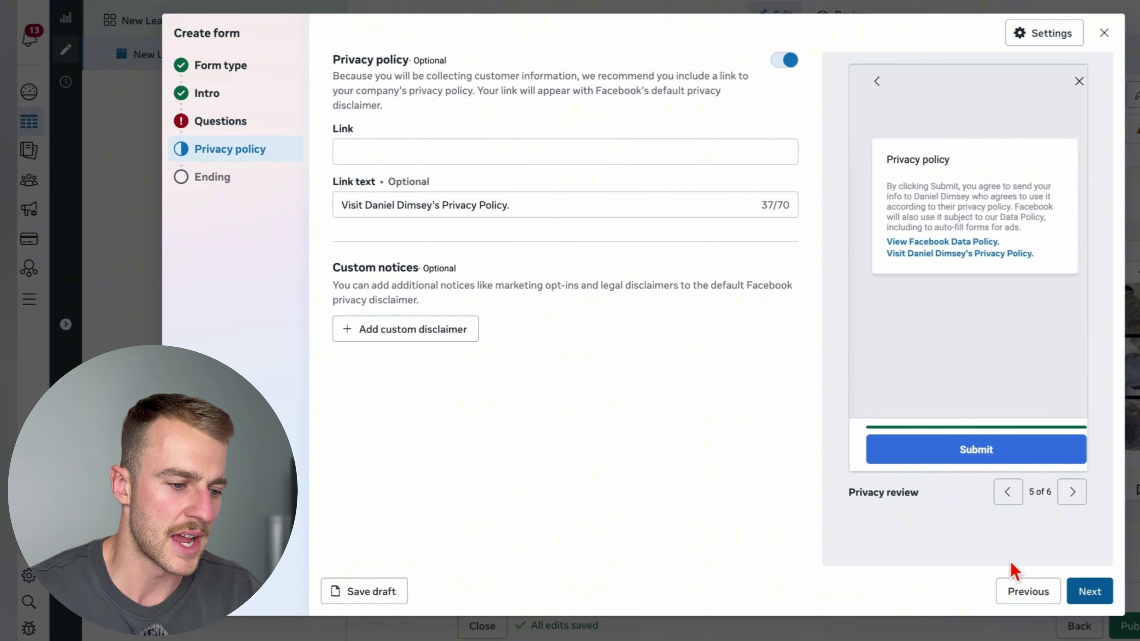
Turn off the optional privacy policy link and continue to the form's ending
left_click(720, 157)
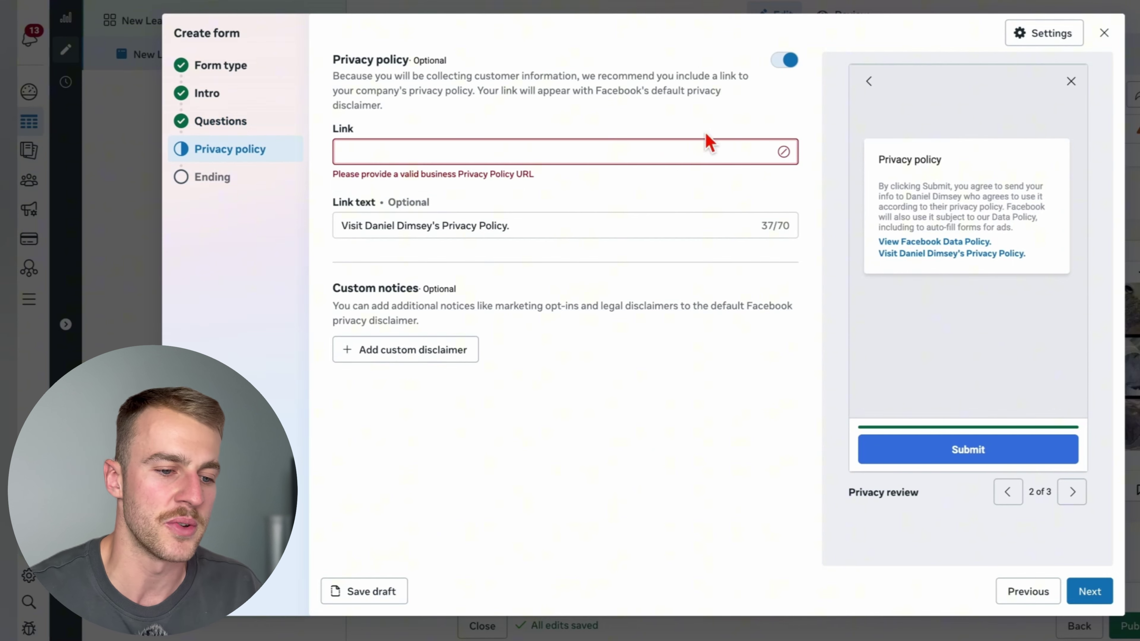
left_click(790, 61)
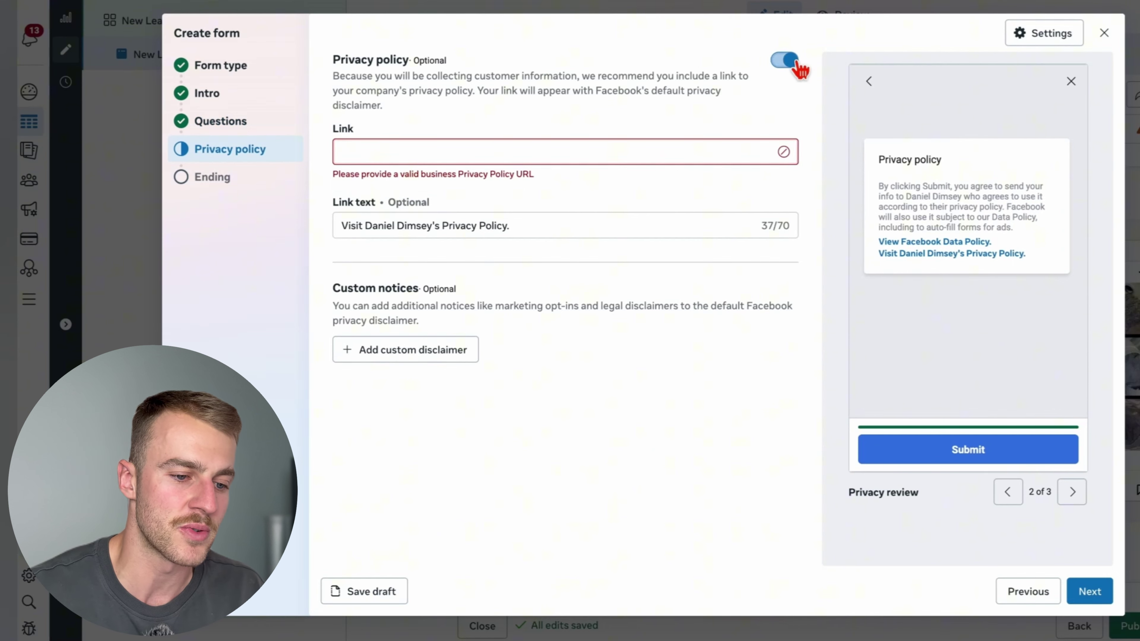
left_click(1101, 599)
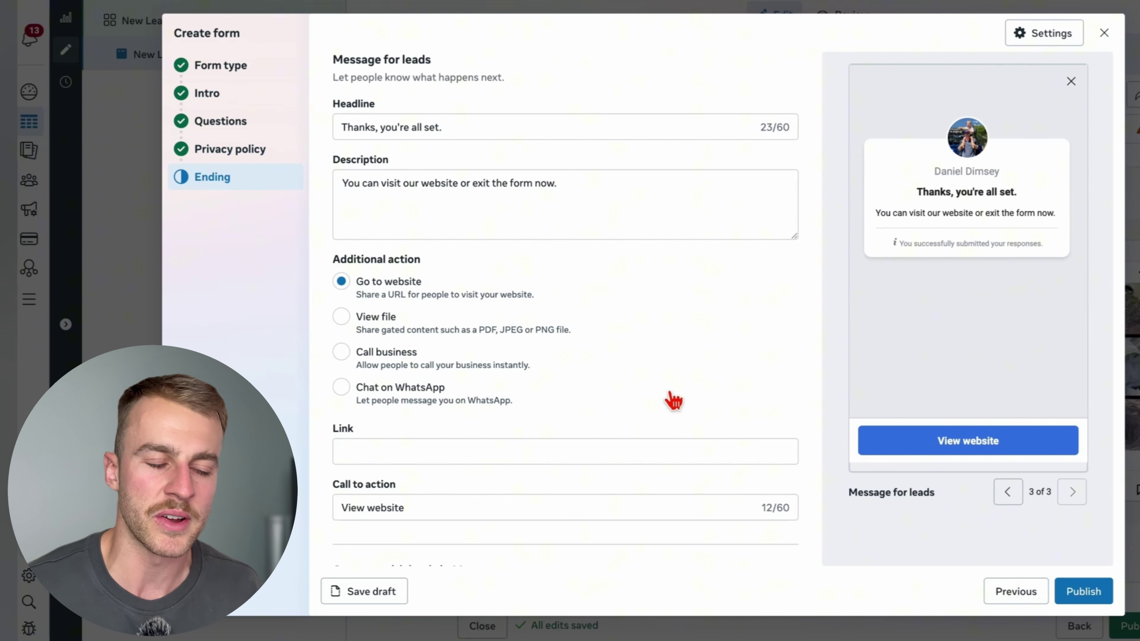
Enable starting conversations on Messenger with leads who submit the form
scroll(674, 400, "down", 2)
left_click(376, 539)
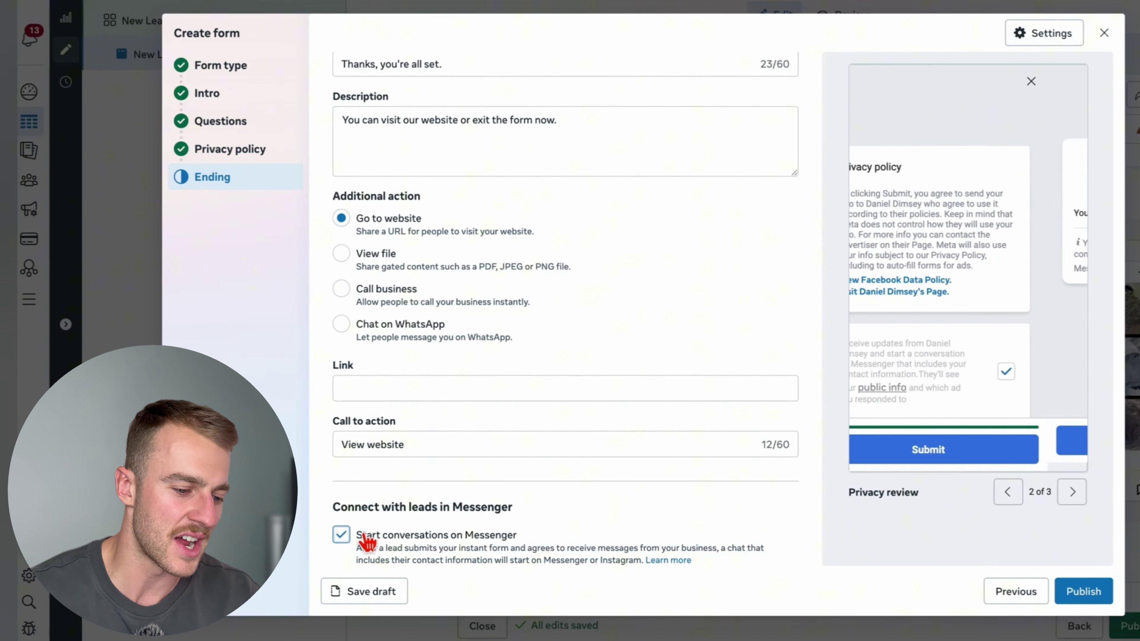
left_click(534, 539)
left_click(497, 540)
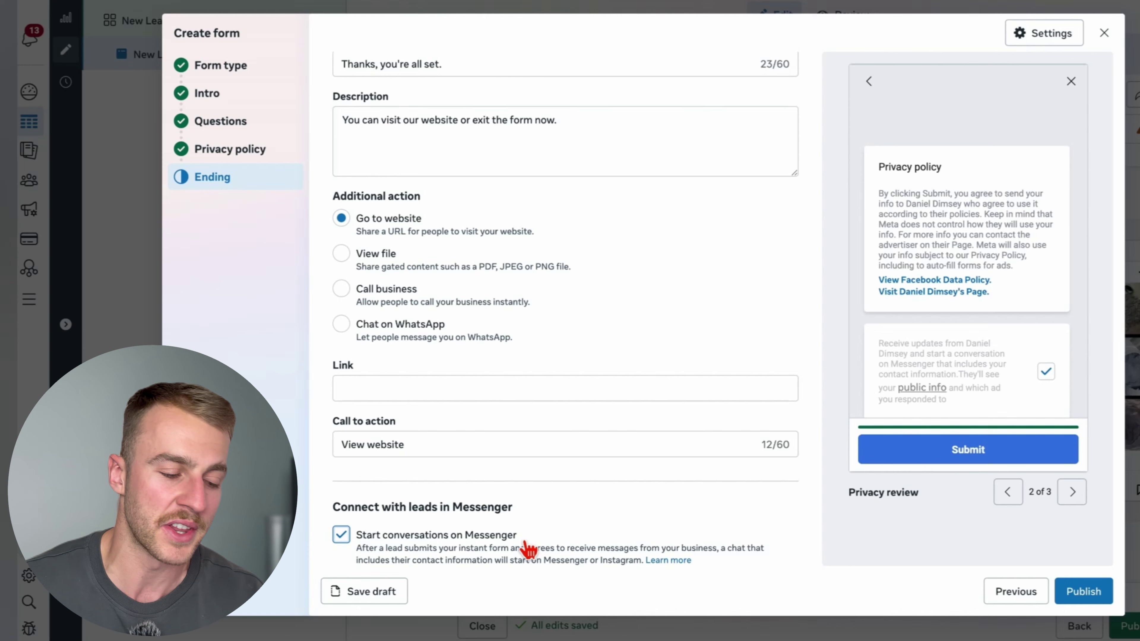
Review the ending message's headline and description and the additional action options
scroll(542, 158, "up", 2)
left_click(543, 126)
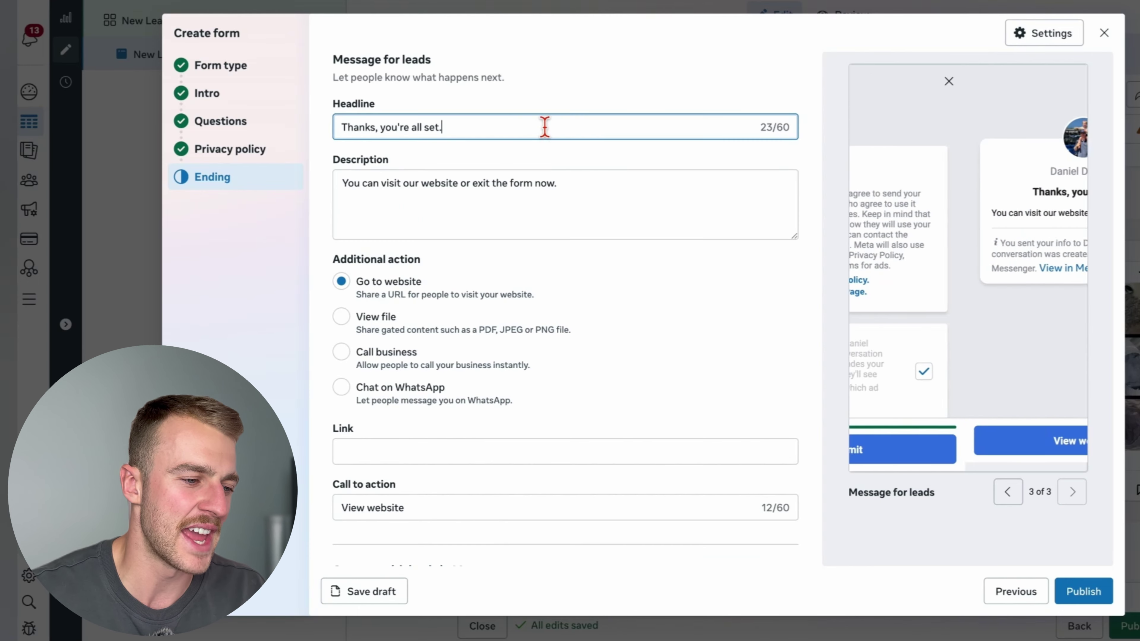
left_click_drag(437, 127, 332, 134)
left_click_drag(588, 191, 351, 191)
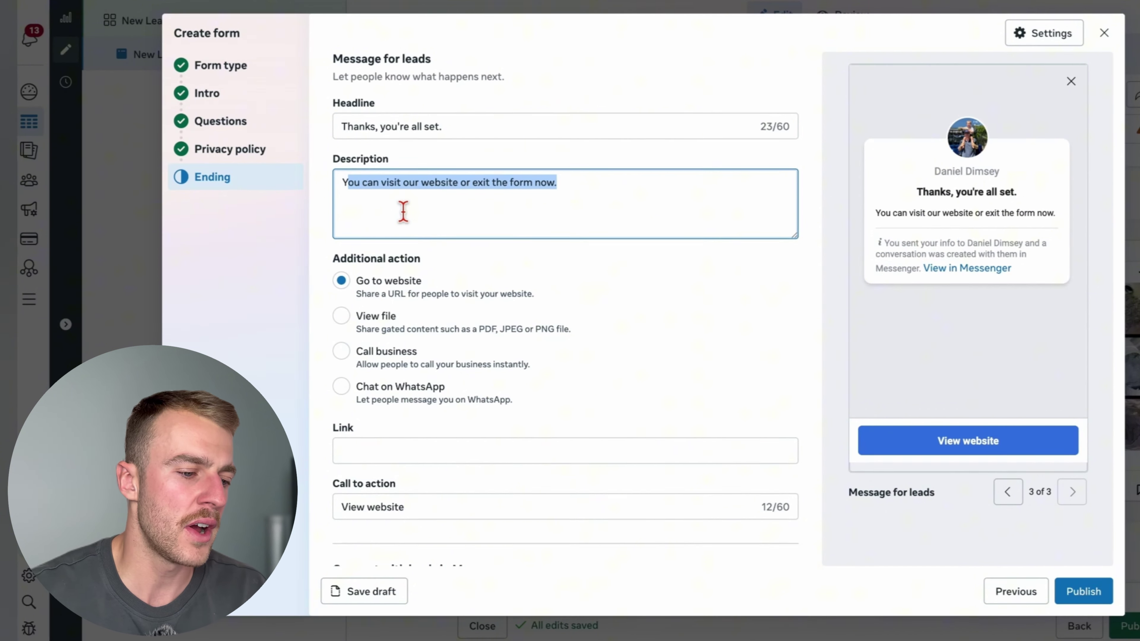
scroll(403, 212, "down", 3)
left_click(351, 252)
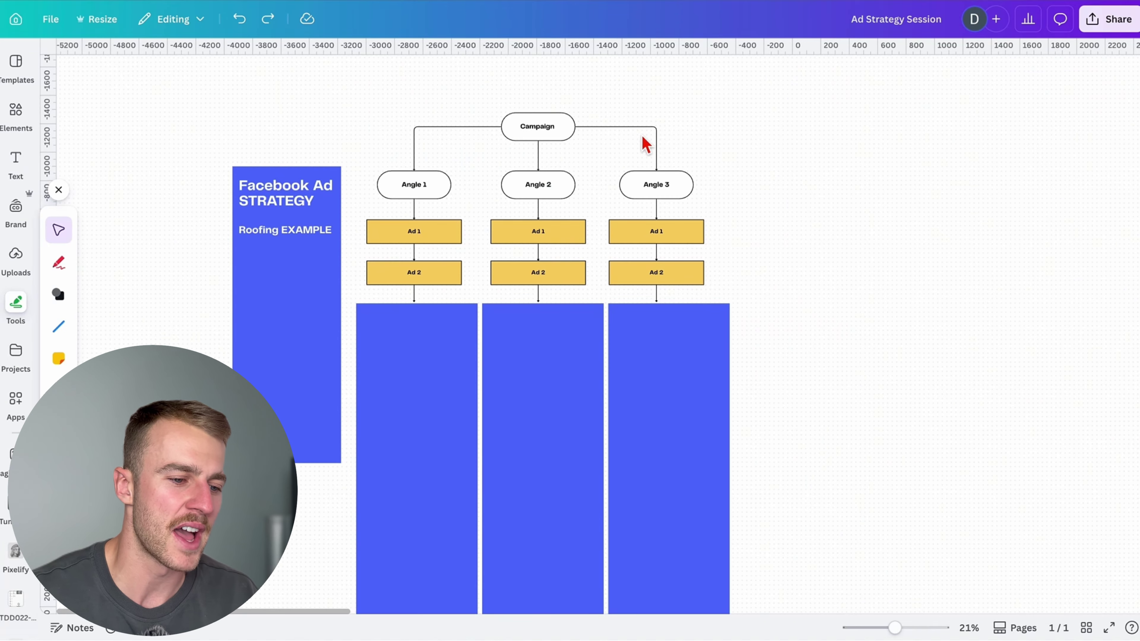
In Ads Manager, rename the ad set Angle 1 and duplicate it into two further ad sets named Angle 2 and Angle 3
scroll(356, 275, "up", 5)
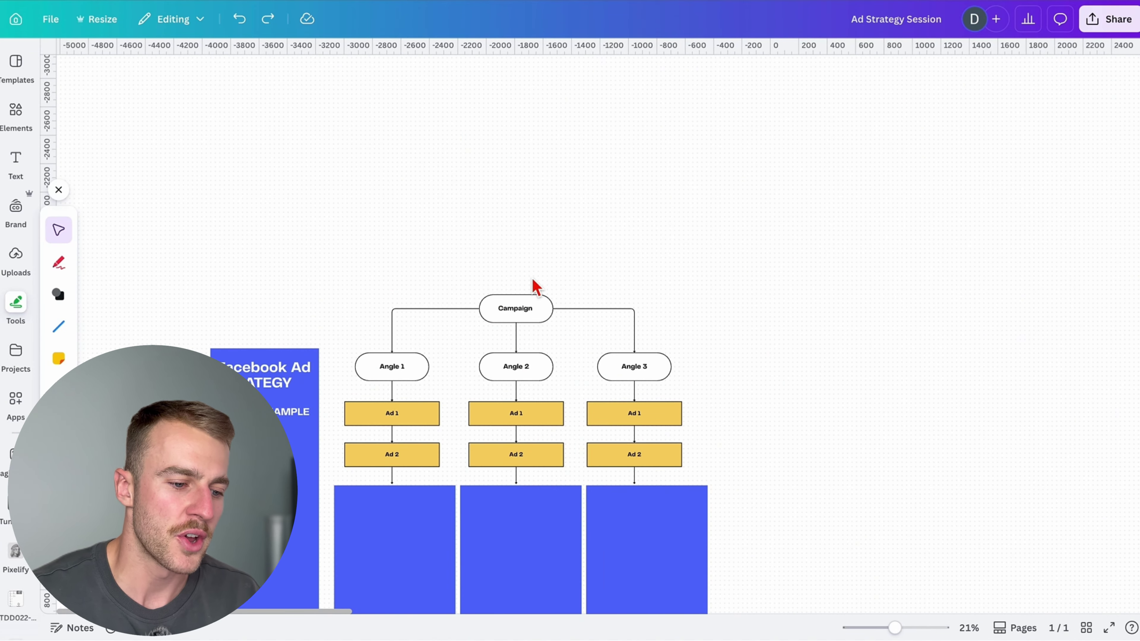
scroll(527, 310, "down", 3)
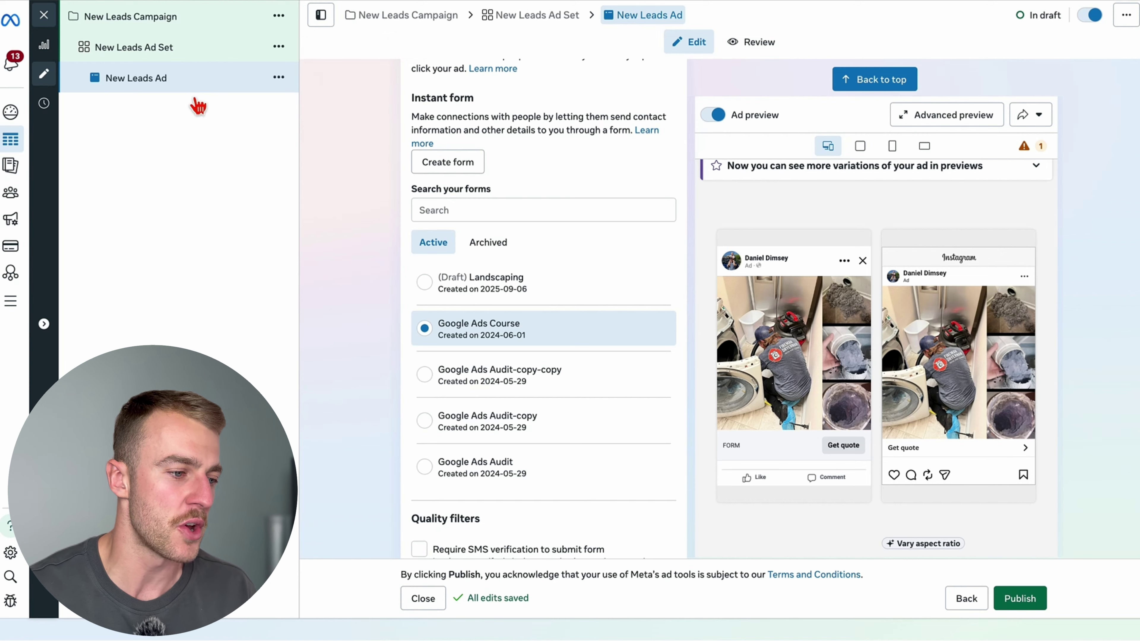
left_click(181, 49)
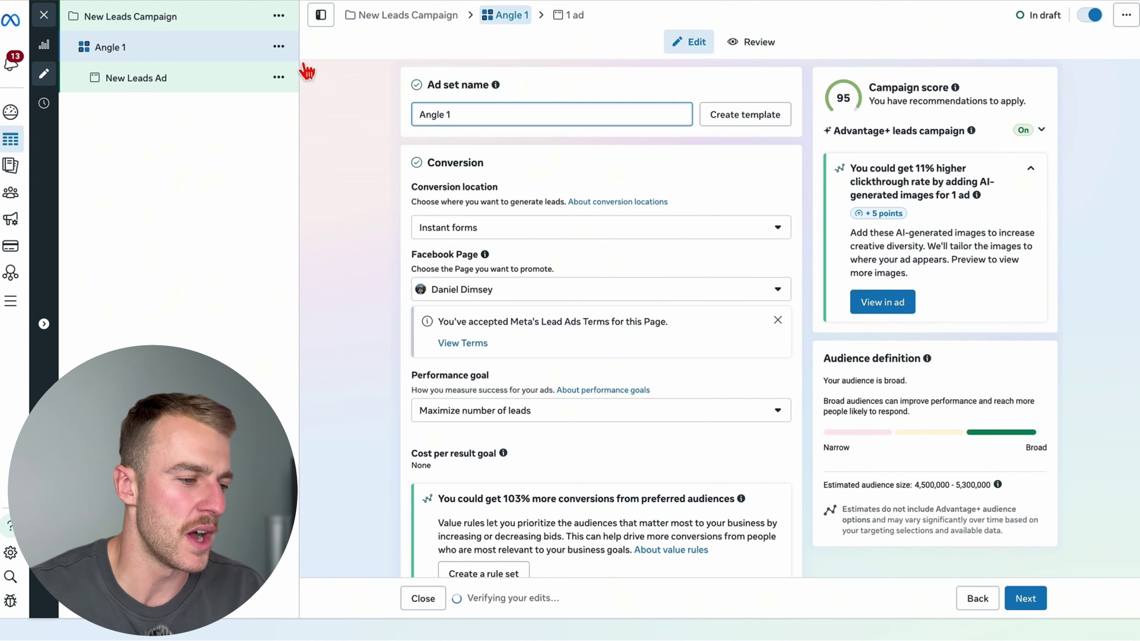
left_click(278, 47)
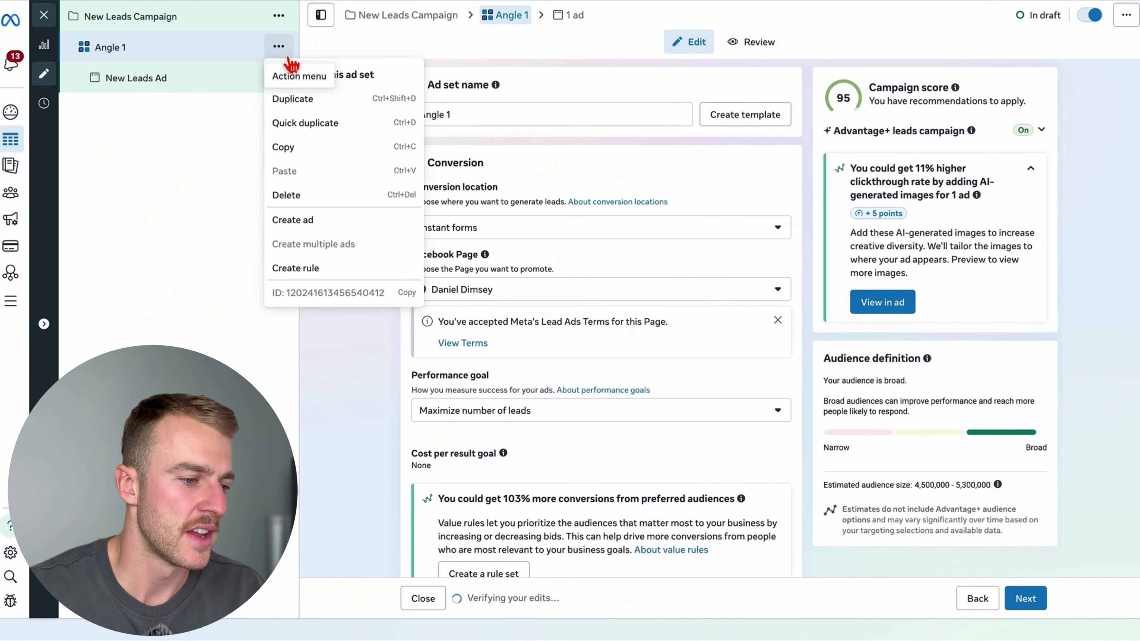
left_click(333, 135)
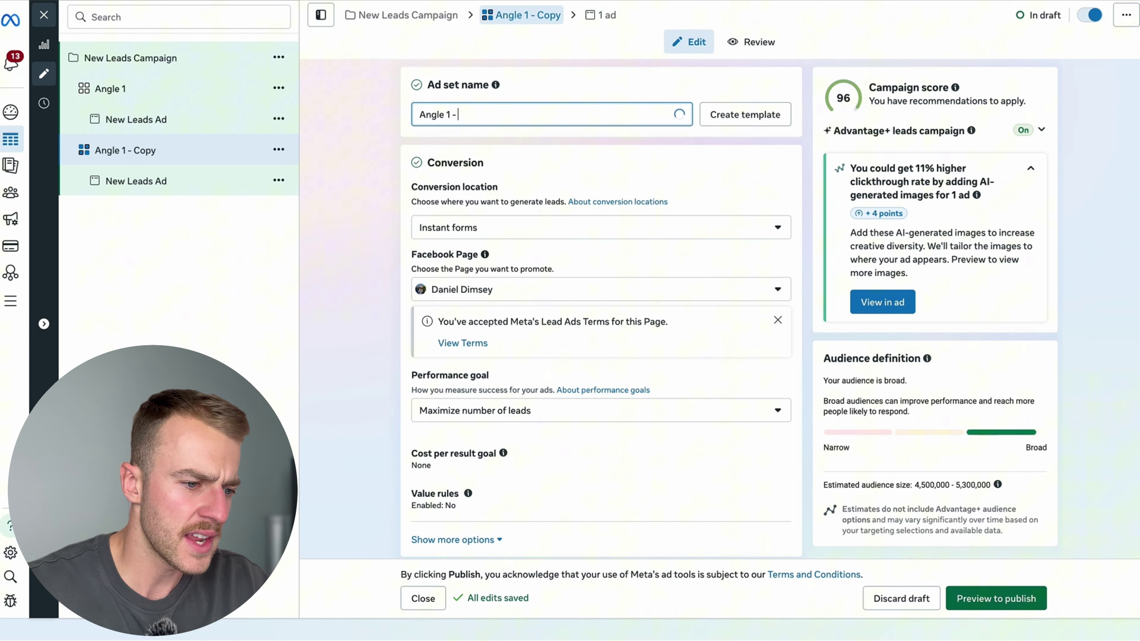
type("2")
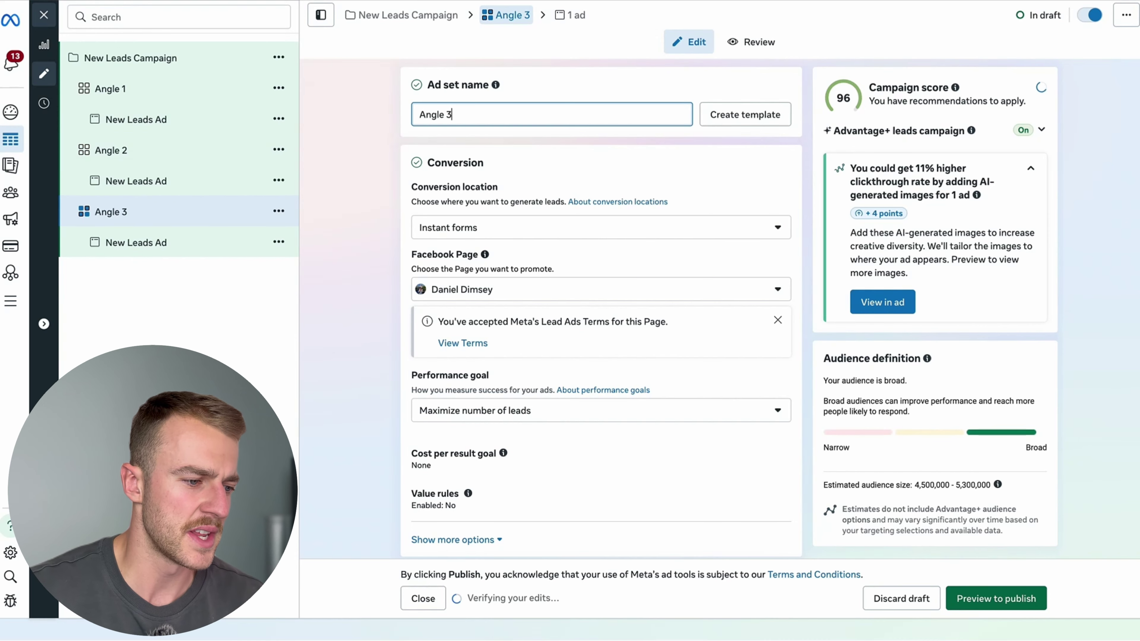
Duplicate the New Leads Ad within the Angle 1 ad set and open the actions for the ad in Angle 2
left_click(183, 99)
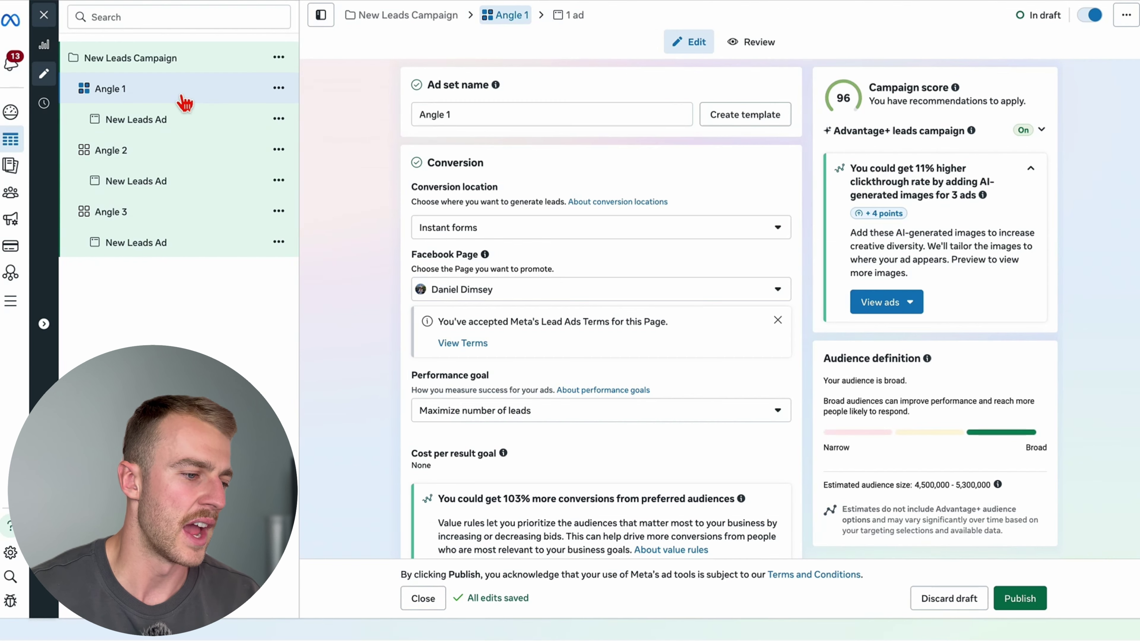
left_click(183, 119)
left_click(279, 119)
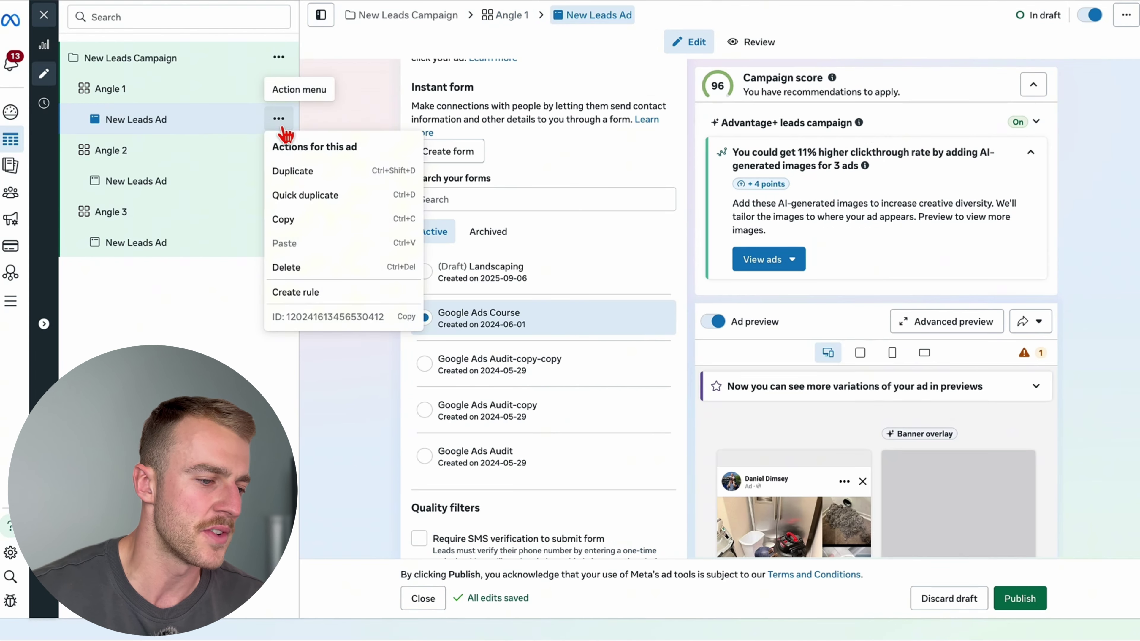
left_click(321, 194)
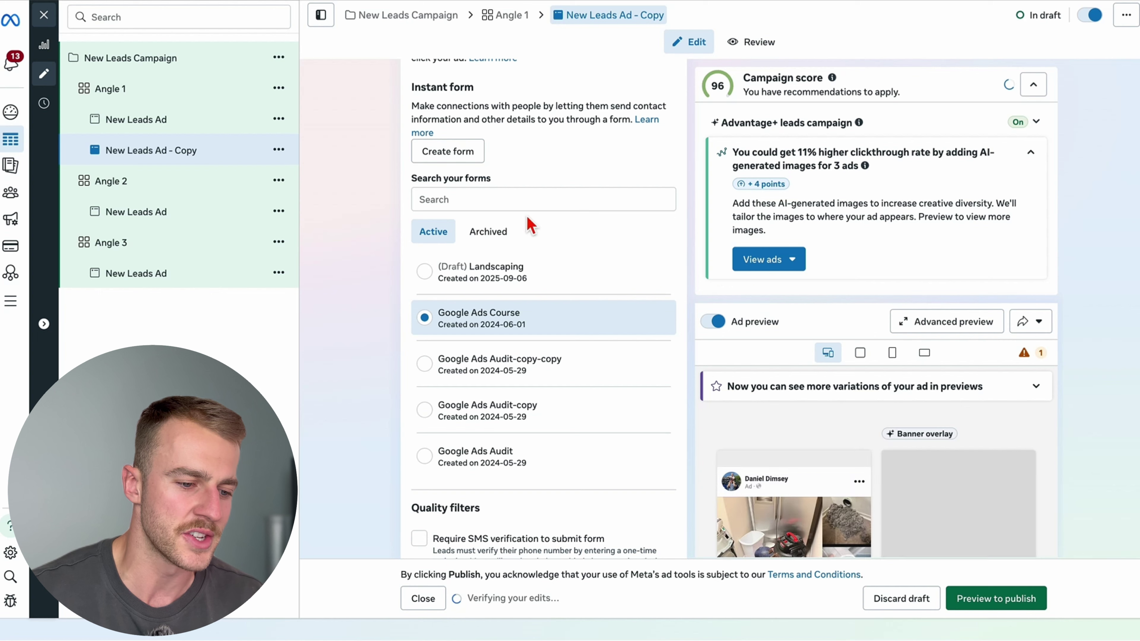
left_click(173, 214)
left_click(279, 211)
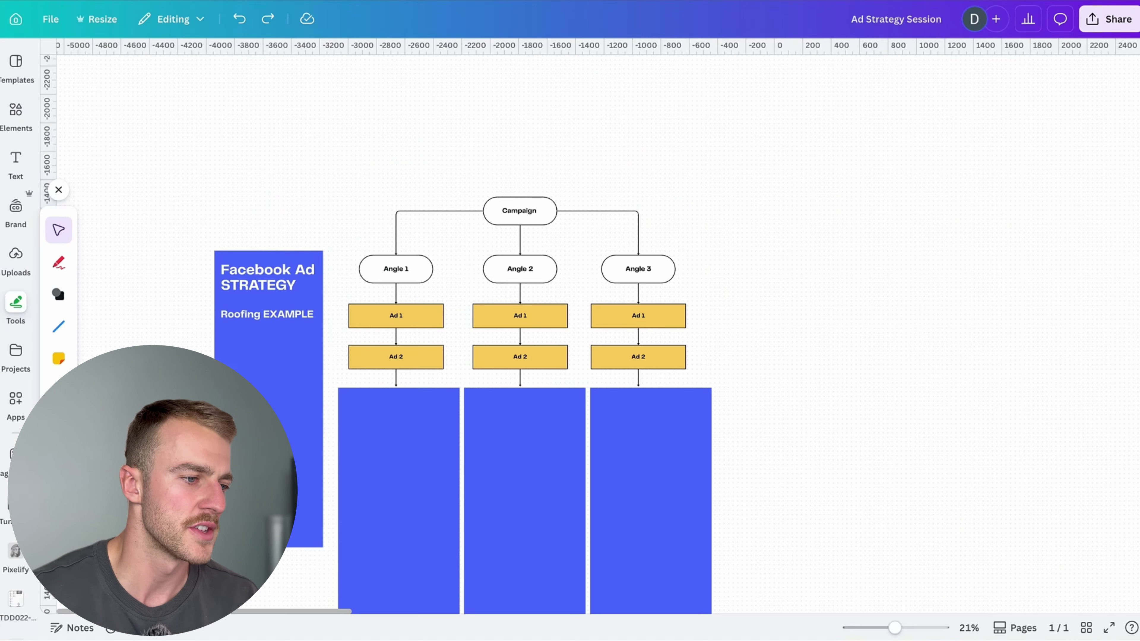
Switch to the Ad Strategy Session board in Canva and examine the roofing example's campaign, angle and ad structure
scroll(308, 274, "down", 3)
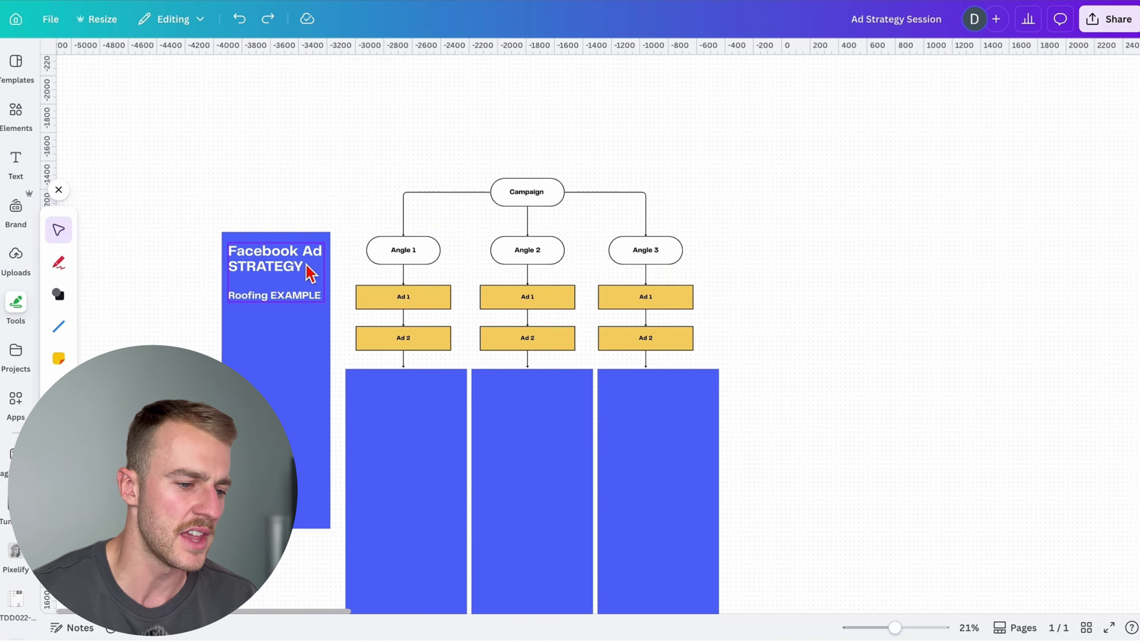
scroll(309, 272, "down", 3)
scroll(308, 272, "left", 2)
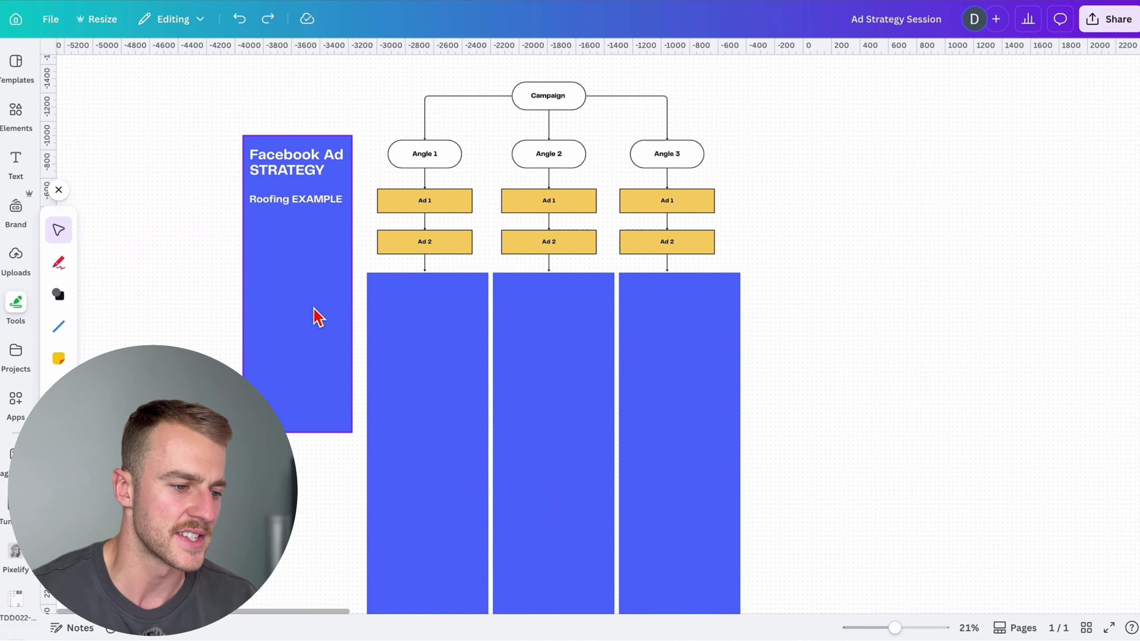
scroll(316, 317, "down", 2)
scroll(316, 316, "down", 1)
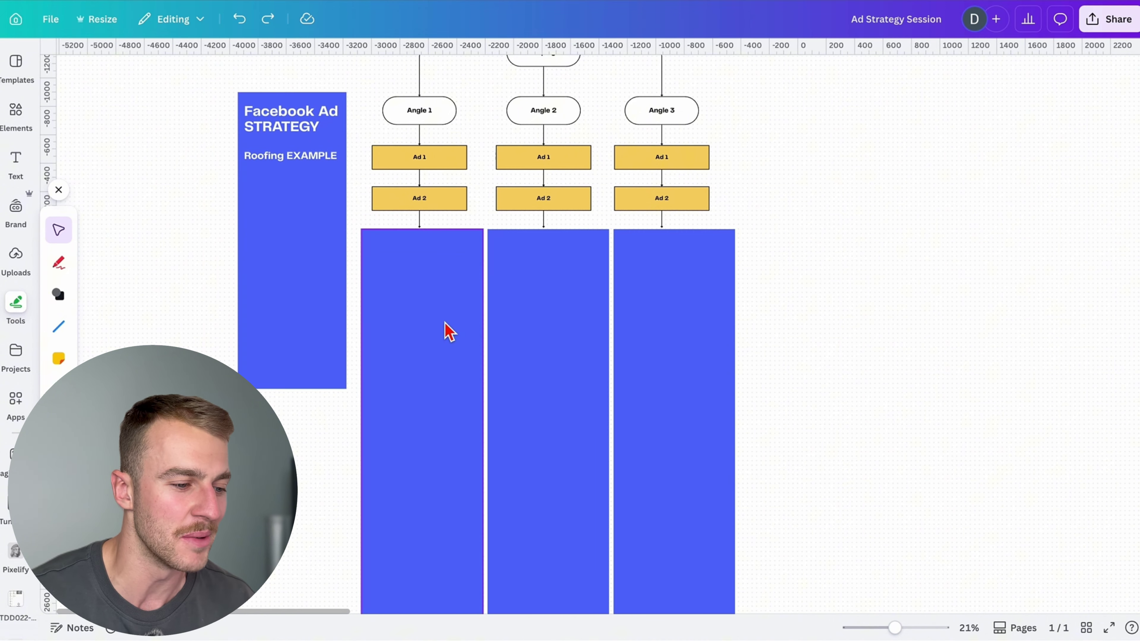
scroll(449, 332, "down", 5)
scroll(449, 332, "left", 1)
scroll(449, 331, "up", 3)
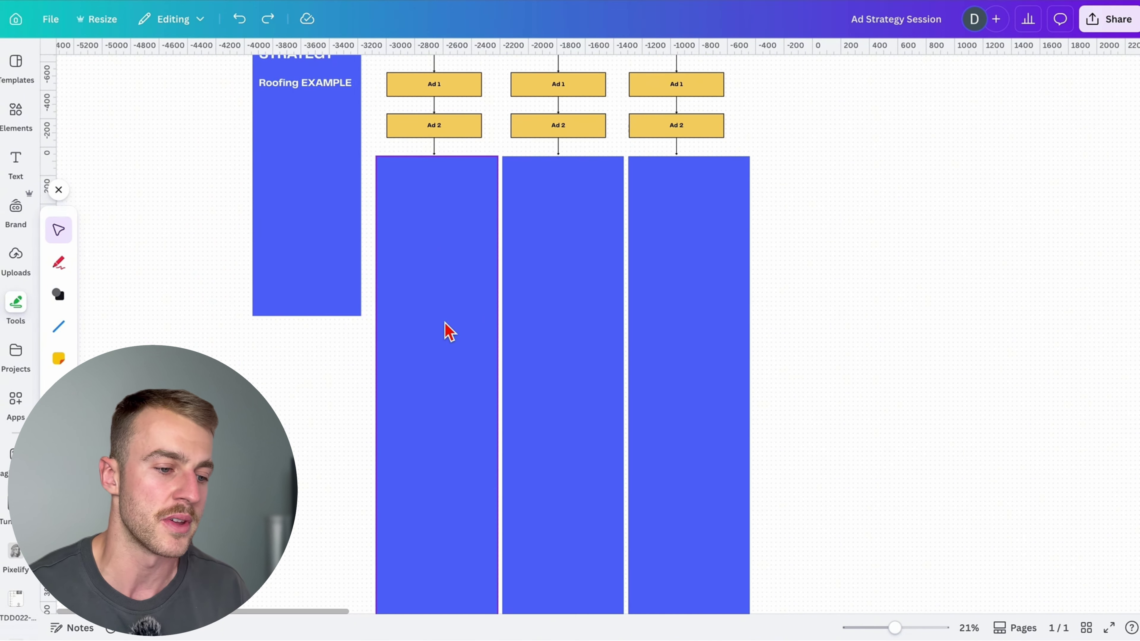
scroll(444, 322, "up", 1)
scroll(444, 322, "right", 1)
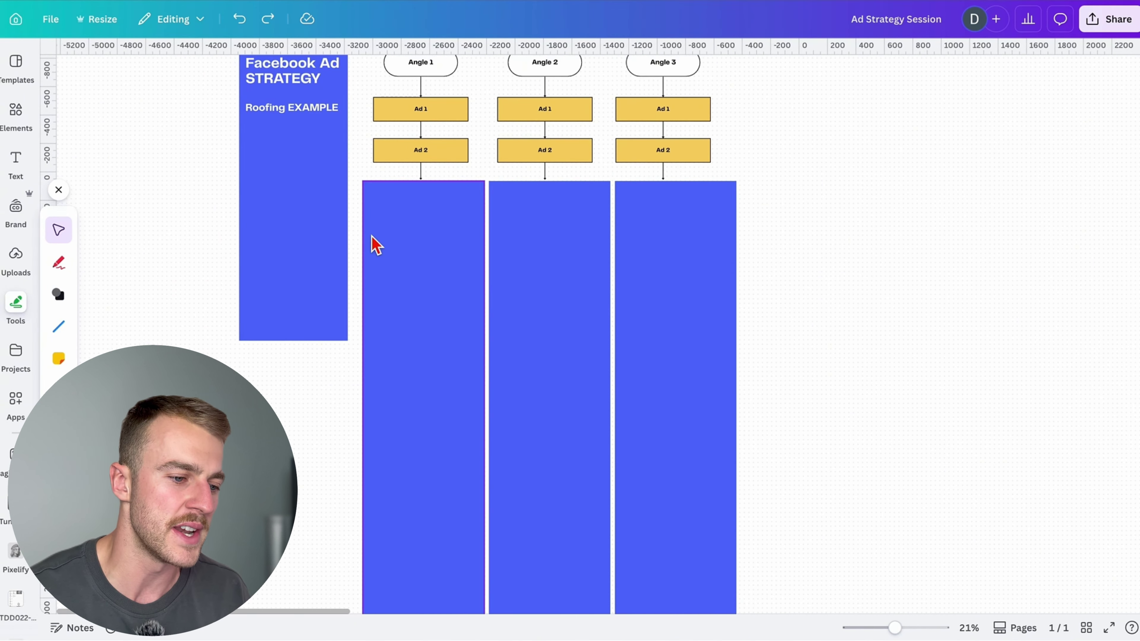
Delete the blue rectangle covering the notes column beneath Angle 1
scroll(376, 245, "down", 5)
scroll(376, 245, "left", 1)
left_click(422, 245)
key("Delete")
Read the Skill Show Ad notes under Angle 1, from the hook and concept through the video flow, example script and rationale
scroll(430, 314, "up", 4)
left_click(453, 321)
scroll(427, 345, "down", 2)
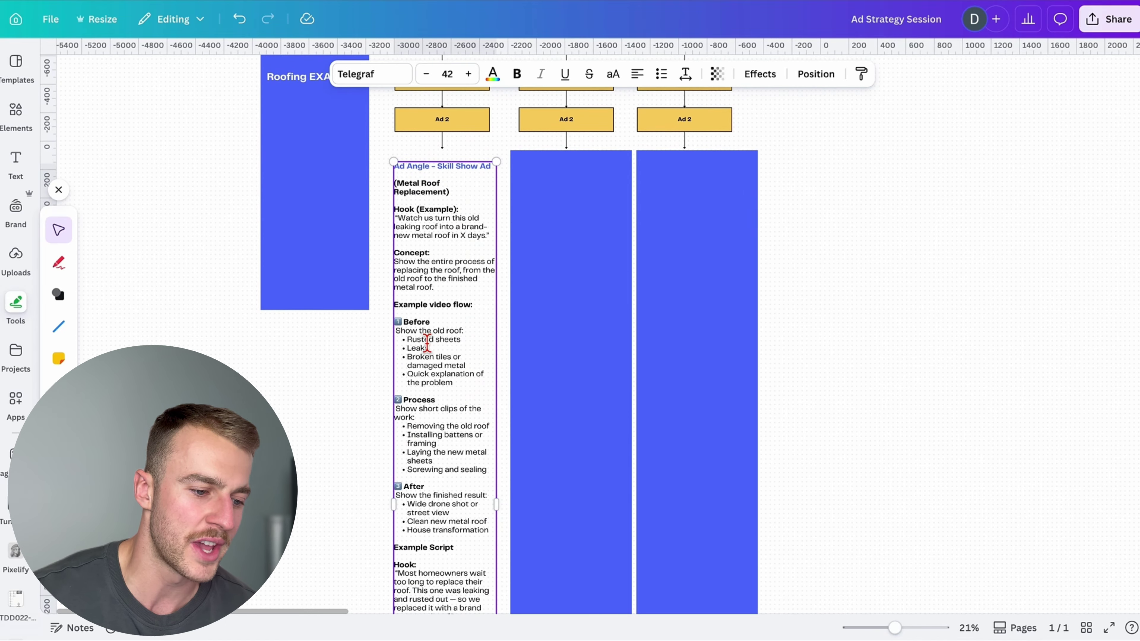
scroll(469, 347, "down", 3)
scroll(468, 347, "left", 1)
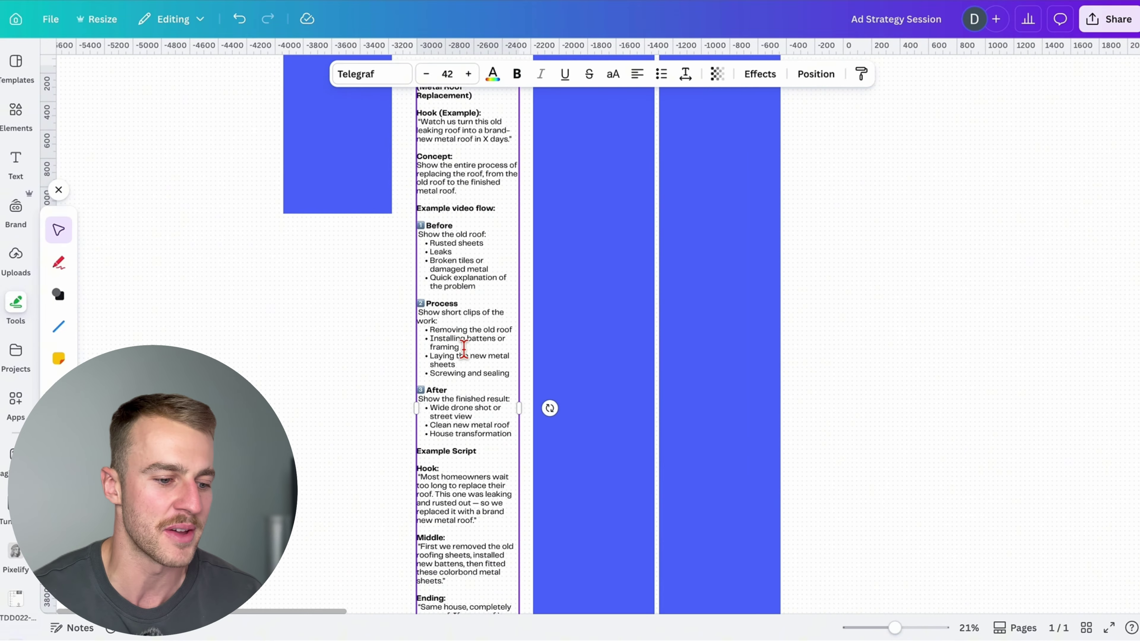
left_click(377, 347)
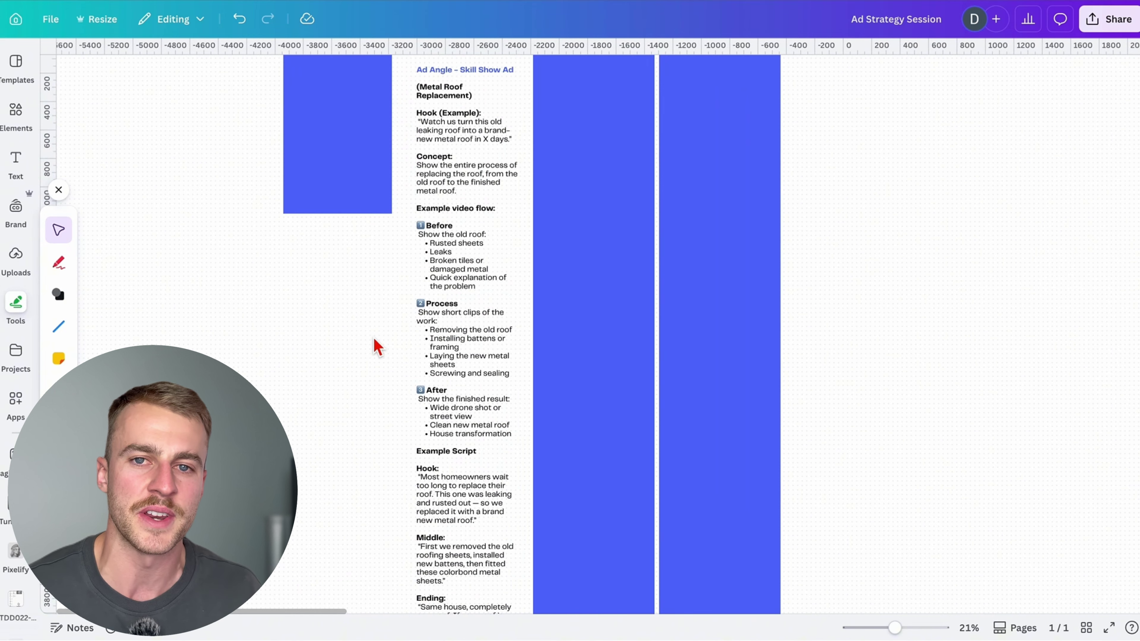
scroll(378, 347, "down", 2)
scroll(377, 347, "down", 4)
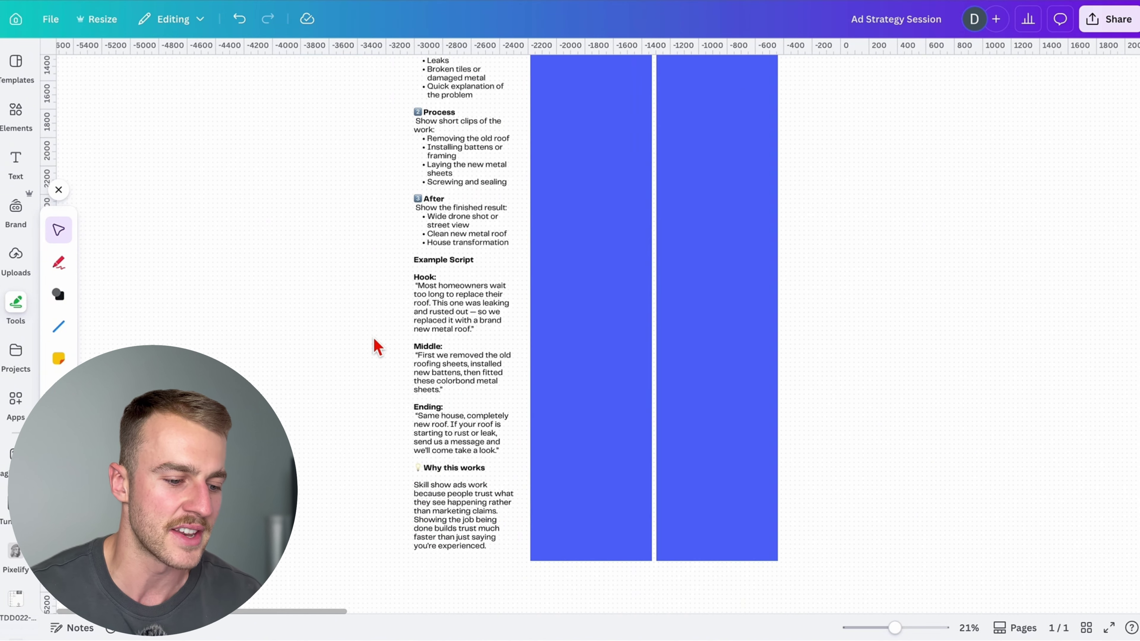
Move the blue rectangle covering the Angle 2 notes onto the Angle 1 column and read the Static Image + Video notes
scroll(375, 340, "up", 8)
left_click_drag(591, 314, 465, 315)
left_click(700, 310)
scroll(503, 301, "down", 5)
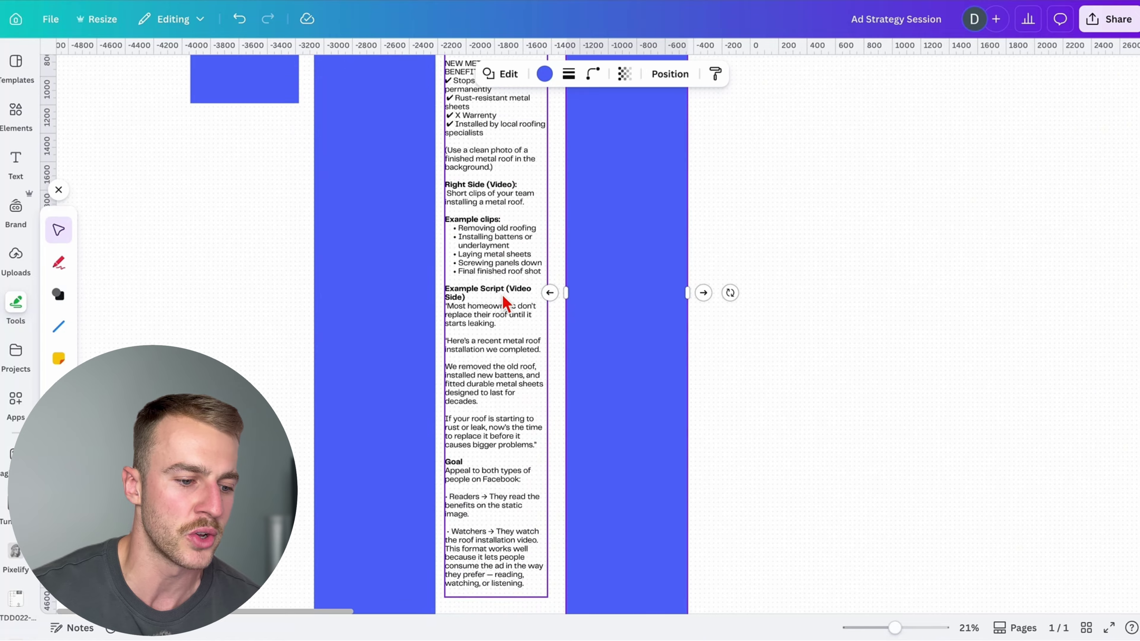
scroll(504, 301, "down", 2)
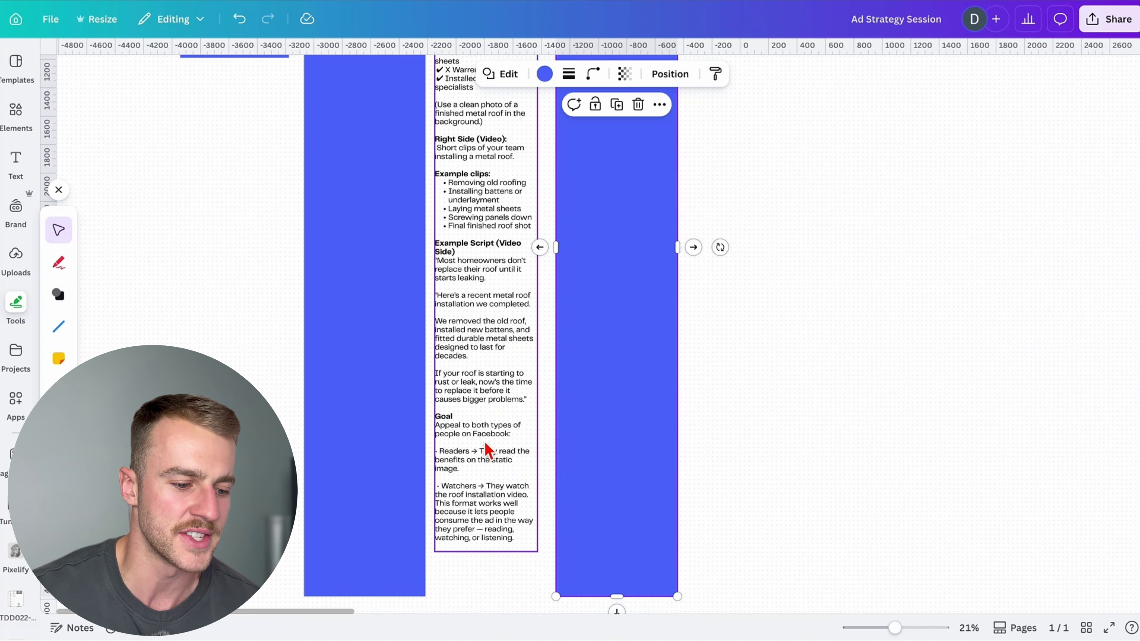
scroll(514, 358, "up", 3)
left_click(713, 313)
scroll(715, 317, "up", 6)
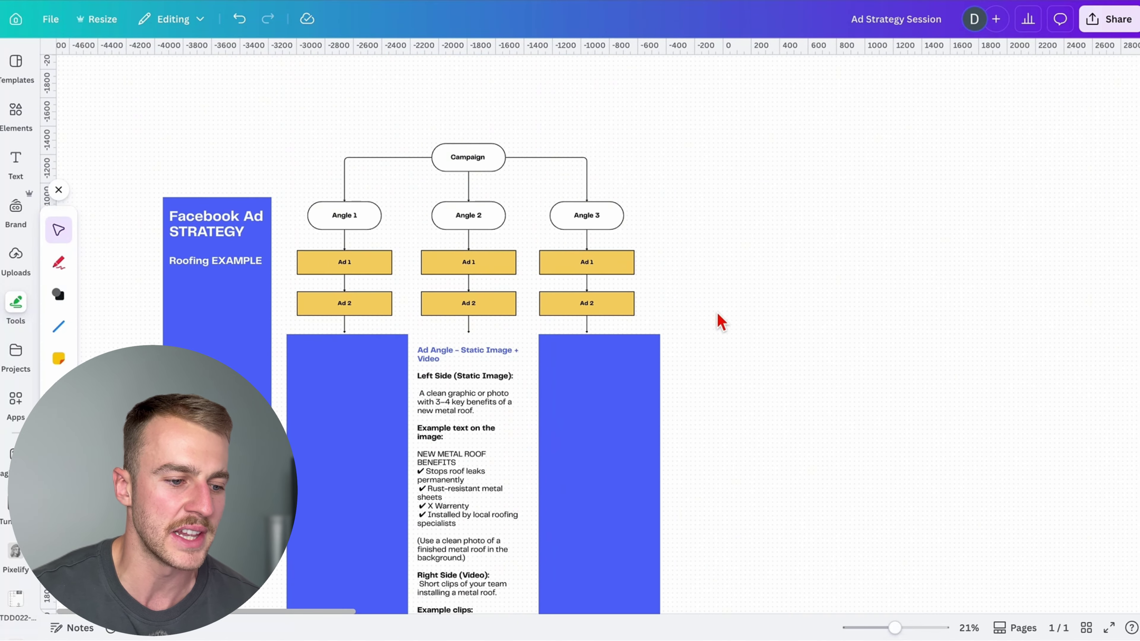
scroll(545, 351, "down", 1)
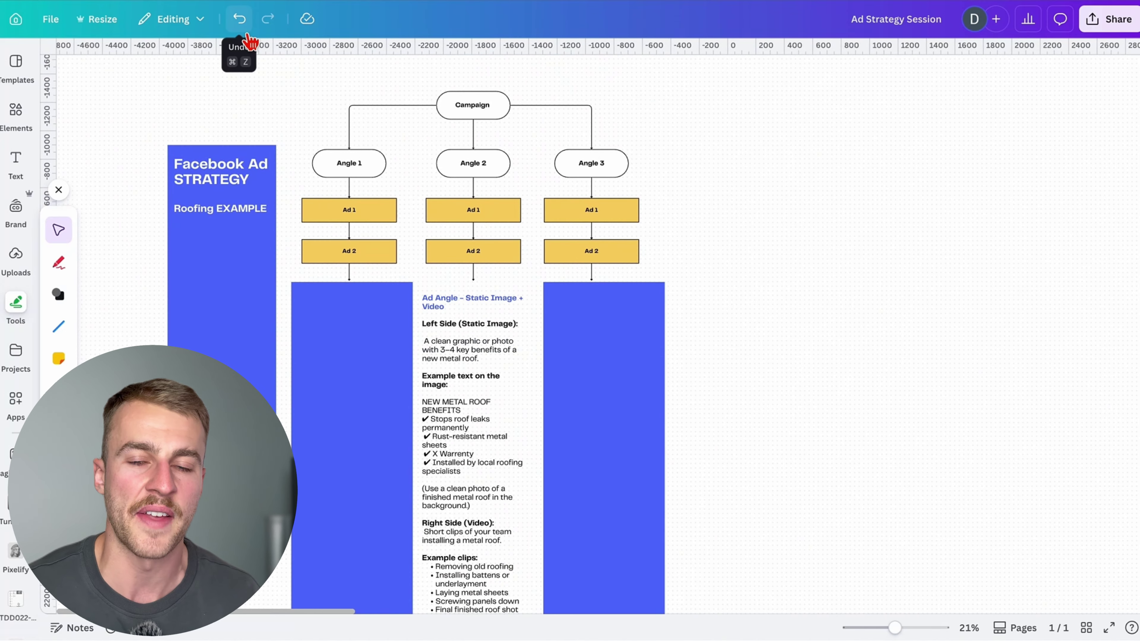